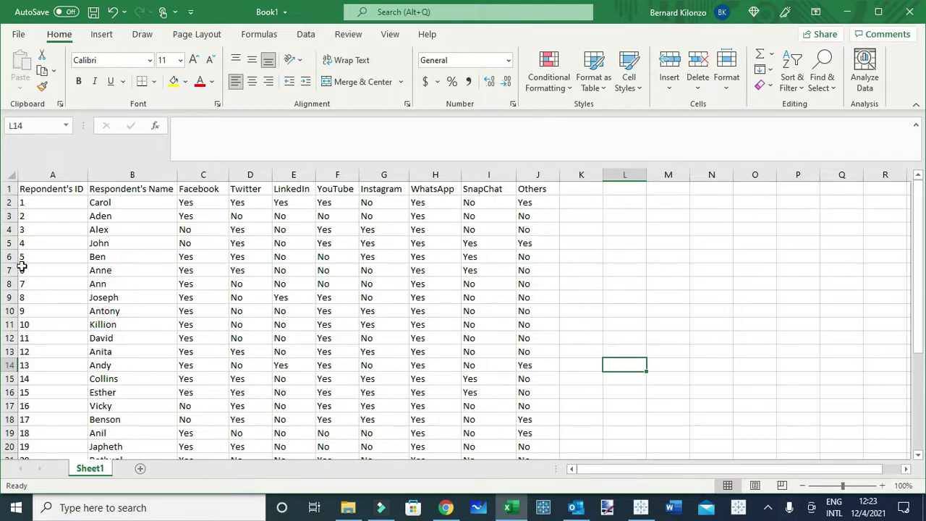
Review the survey sheet's respondent ID and name columns and the social media headings from Facebook to Others.
left_click(63, 189)
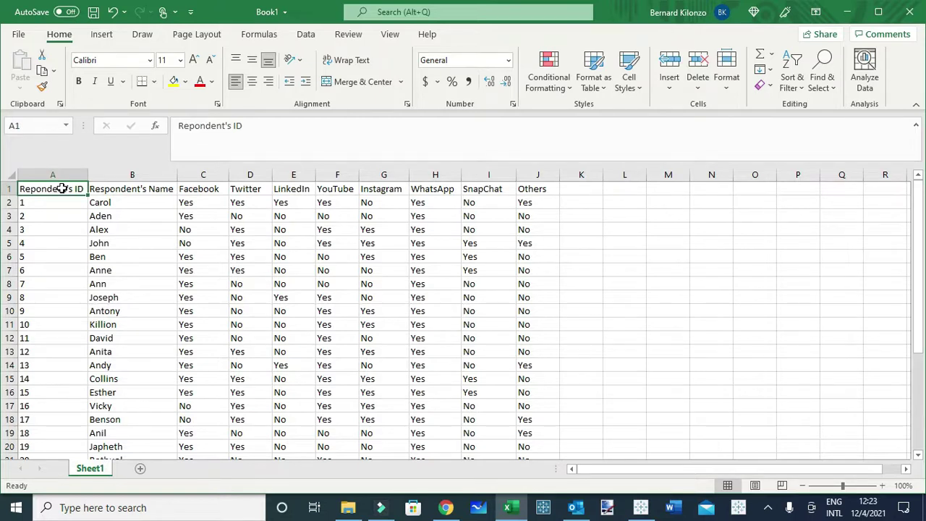
left_click(155, 187)
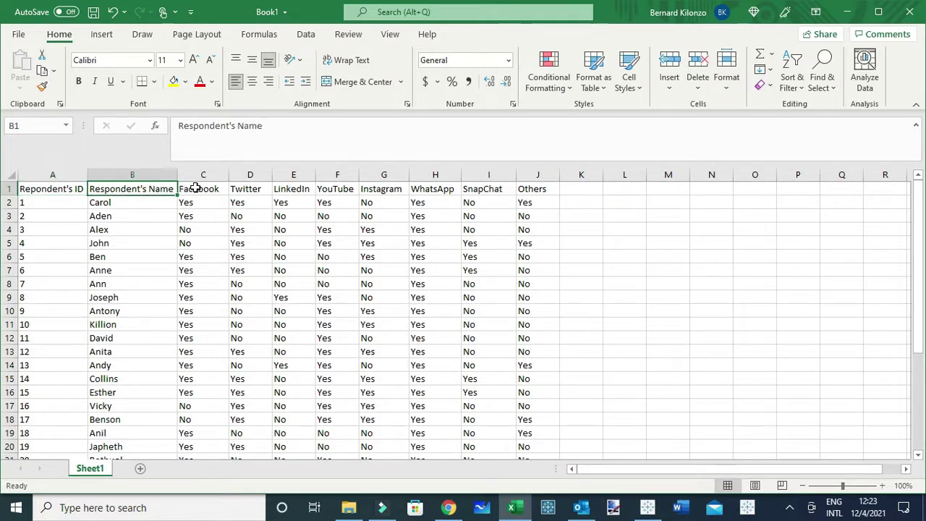
left_click_drag(192, 187, 523, 188)
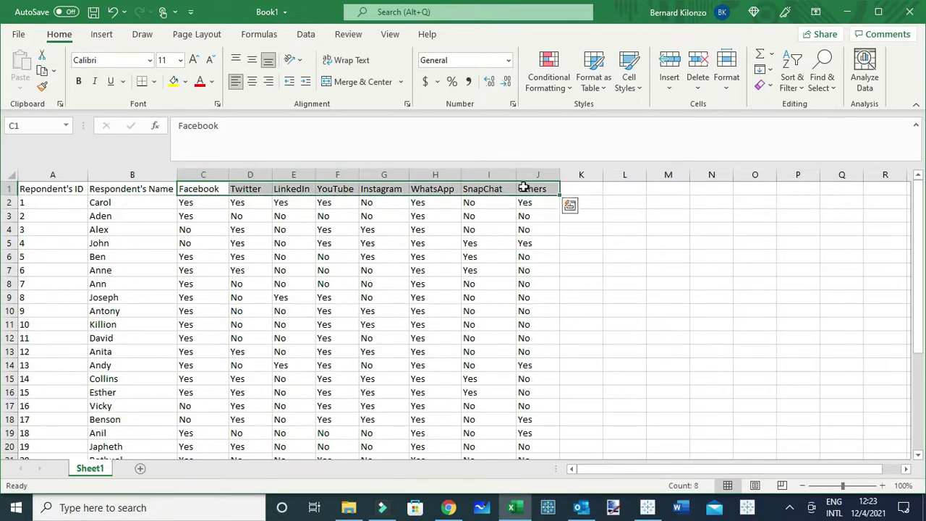
left_click(200, 201)
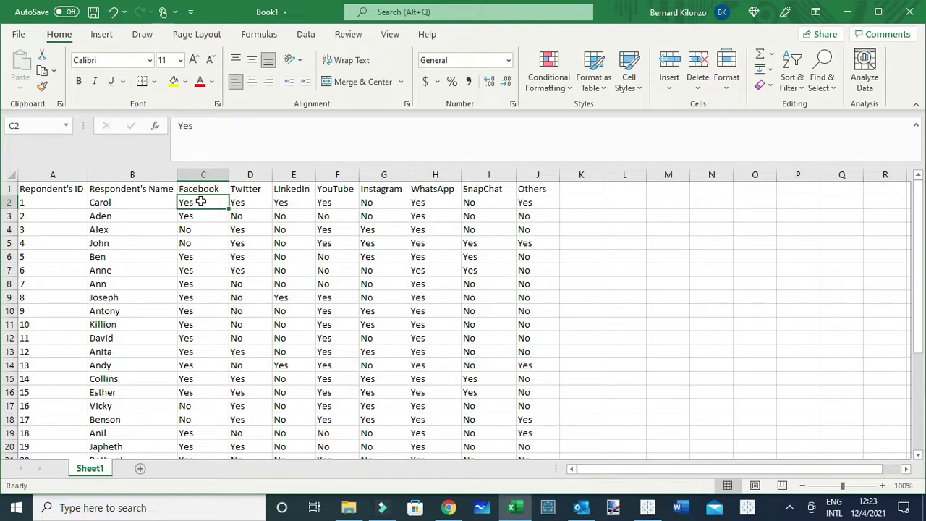
Switch to Tableau and connect to the Microsoft Excel file Book1.
left_click(648, 507)
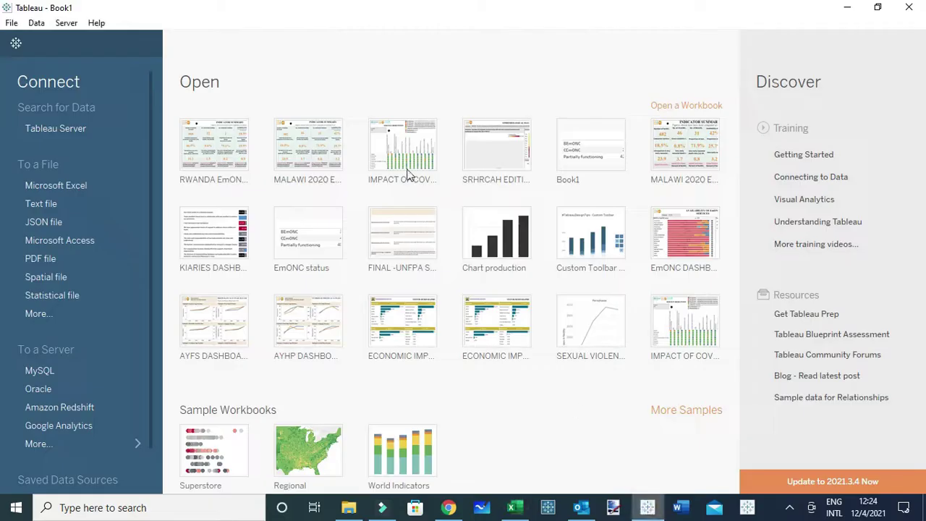
left_click(74, 186)
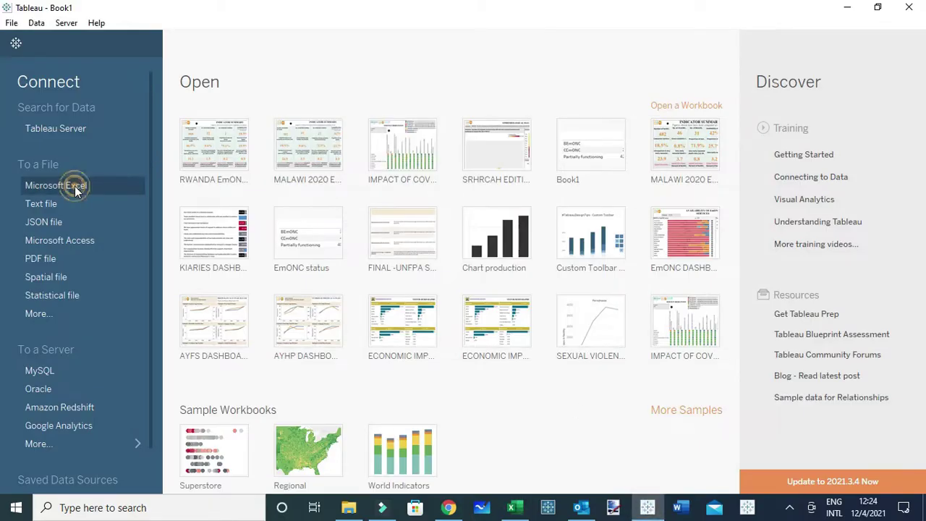
left_click(151, 124)
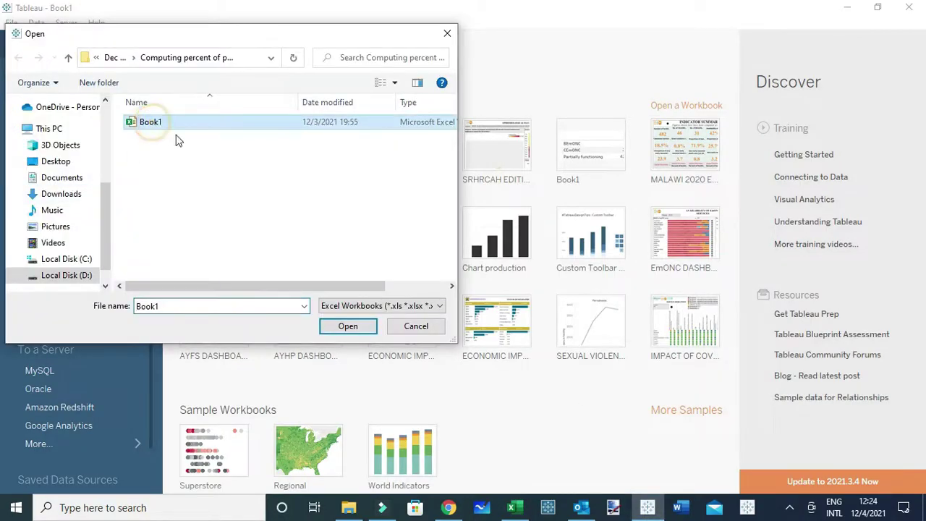
left_click(348, 325)
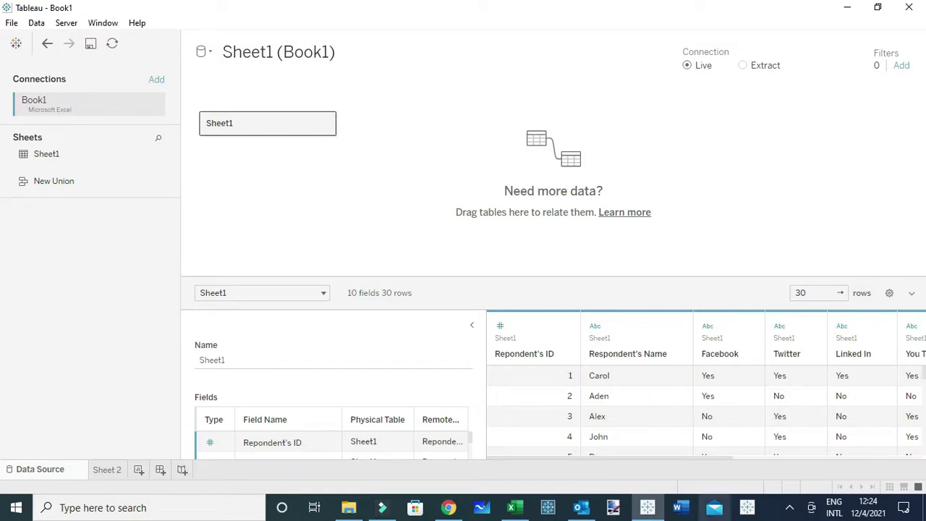
Pivot the social media columns from Facebook through Others in the data source.
left_click(739, 336)
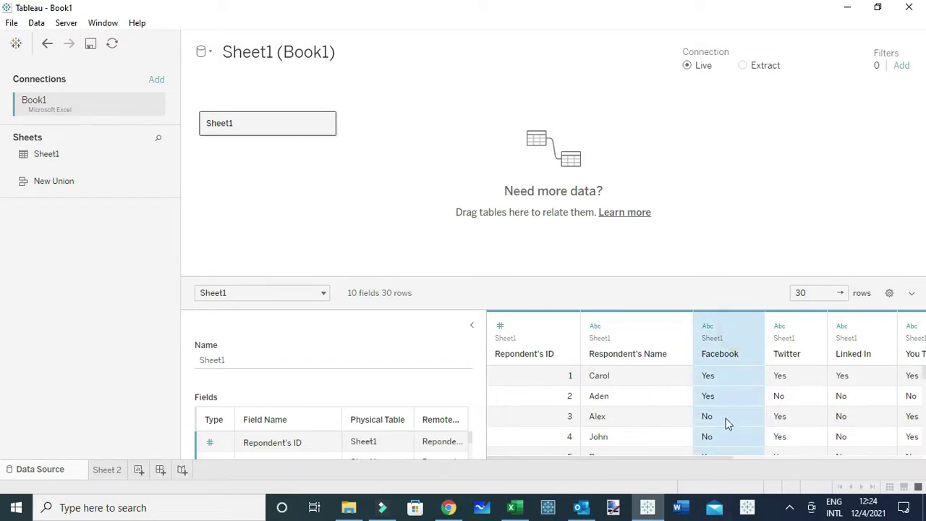
left_click_drag(688, 456, 924, 461)
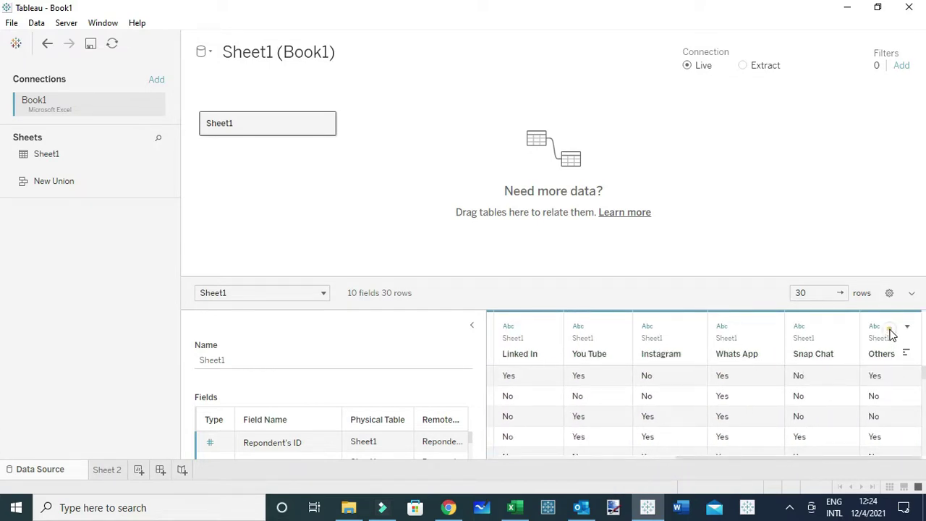
left_click(893, 334, "shift")
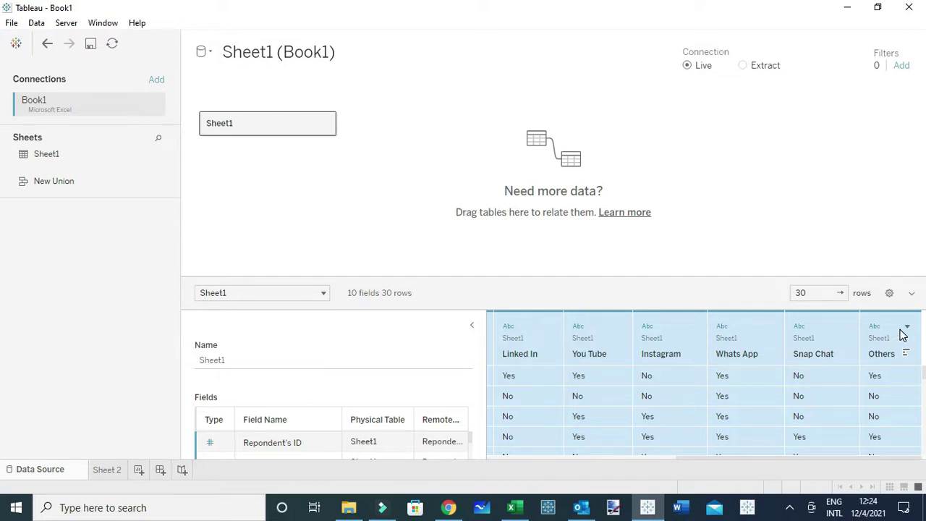
left_click(907, 326)
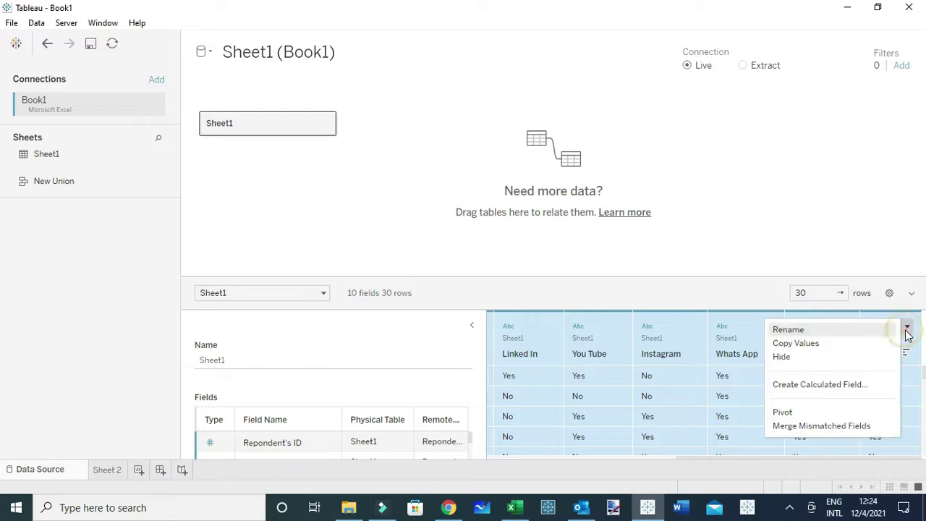
left_click(807, 413)
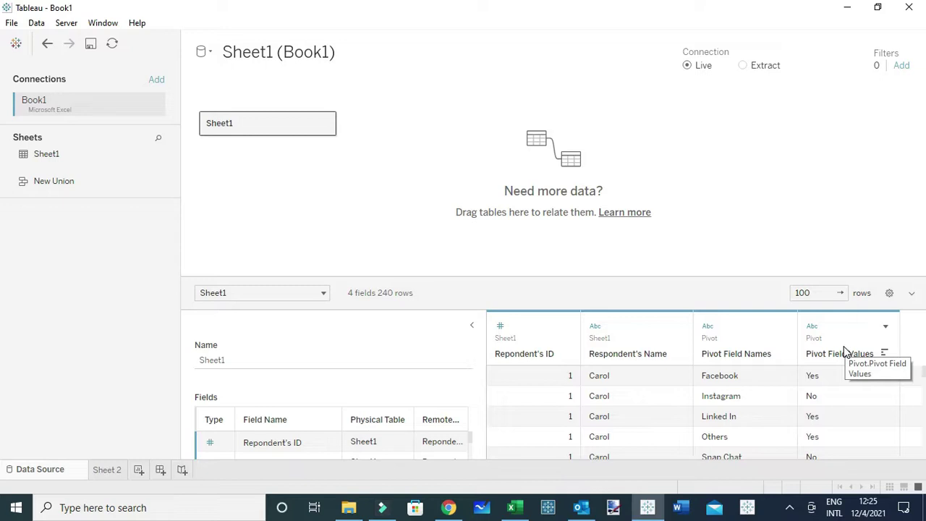
Open worksheet Sheet 2 and place Pivot Field Names on Rows.
left_click(109, 470)
mouse_move(114, 472)
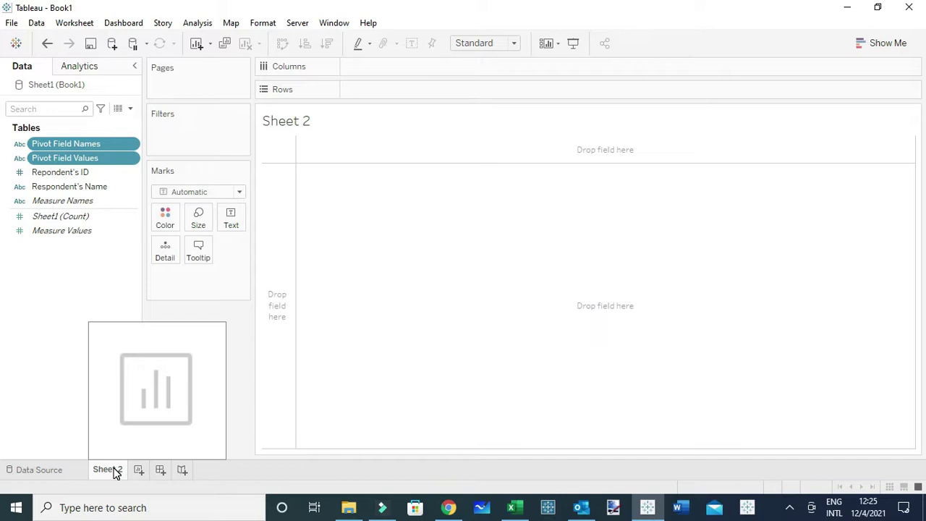
left_click(94, 308)
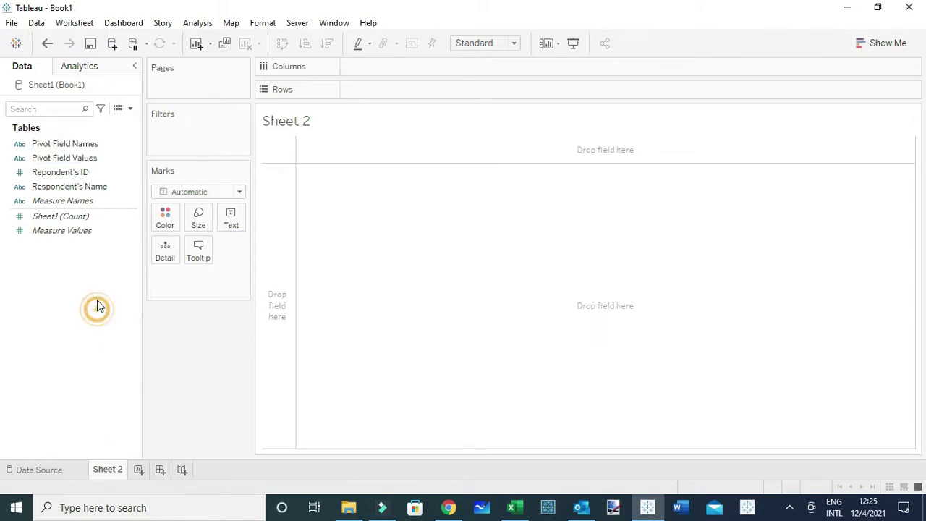
left_click(101, 229)
left_click_drag(75, 147, 383, 99)
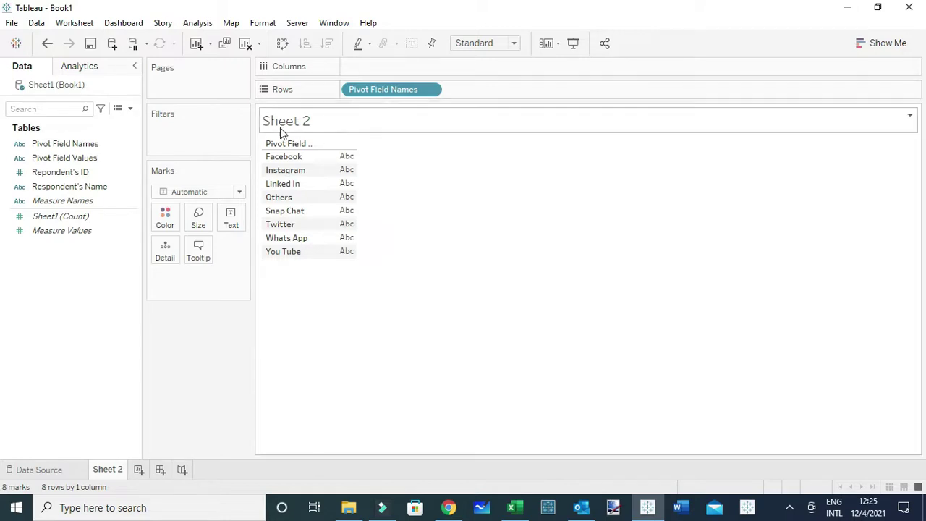
Place Repondent's ID on Columns as a distinct count, CNTD(Repondent's ID).
left_click_drag(108, 172, 385, 75)
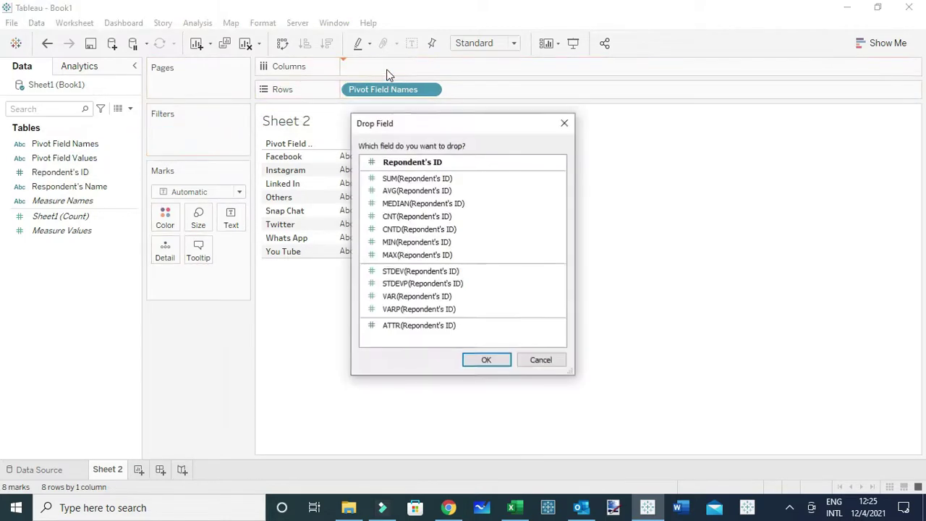
left_click(417, 230)
left_click(486, 360)
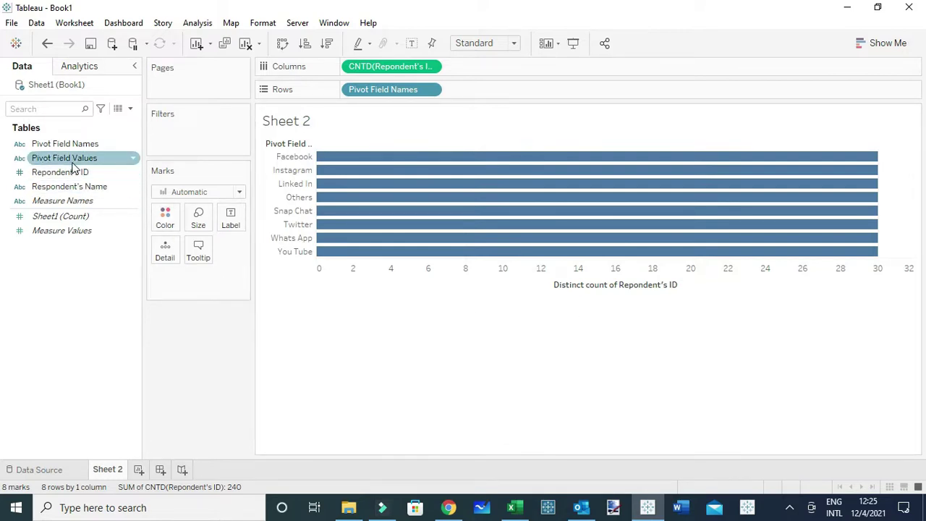
Color the bars by Pivot Field Values and inspect the Facebook bar's details.
left_click_drag(72, 166, 165, 226)
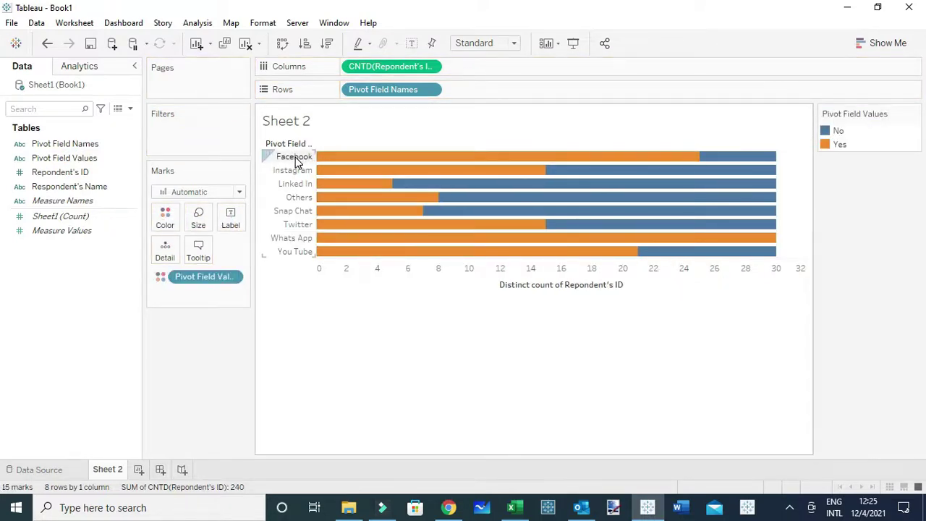
mouse_move(337, 161)
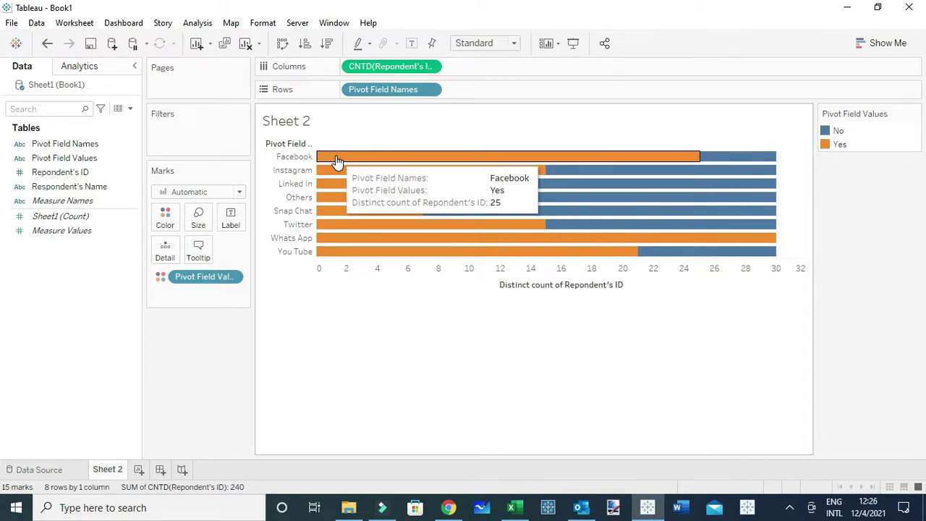
mouse_move(741, 167)
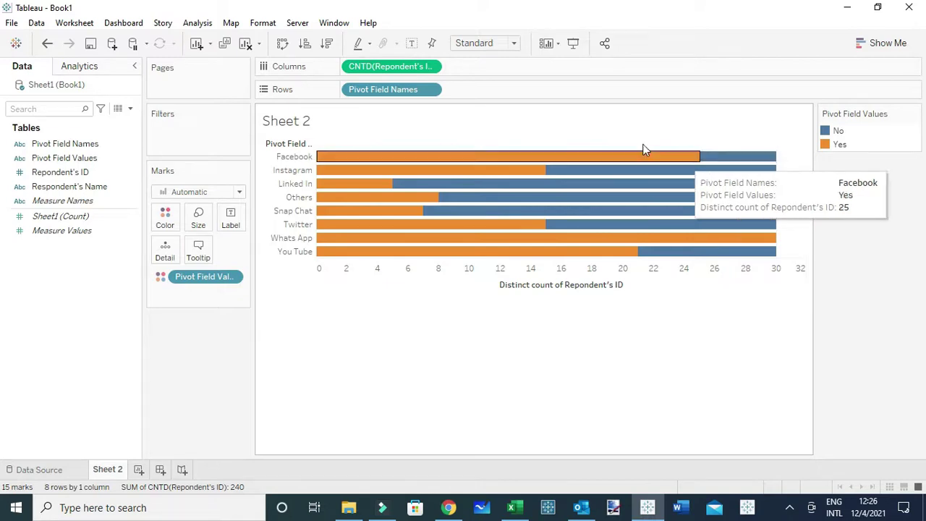
Apply a Percent of Total quick table calculation to the distinct count, computed using Table (across).
left_click(430, 67)
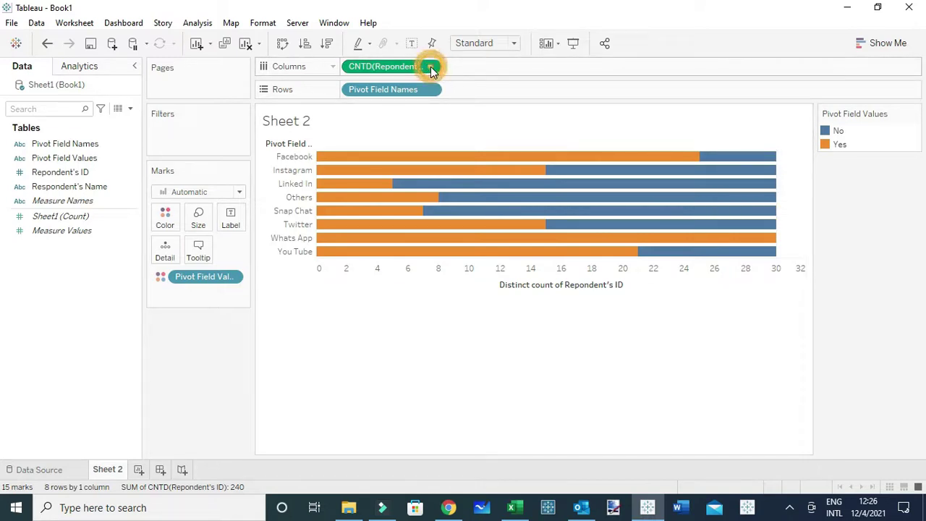
mouse_move(426, 303)
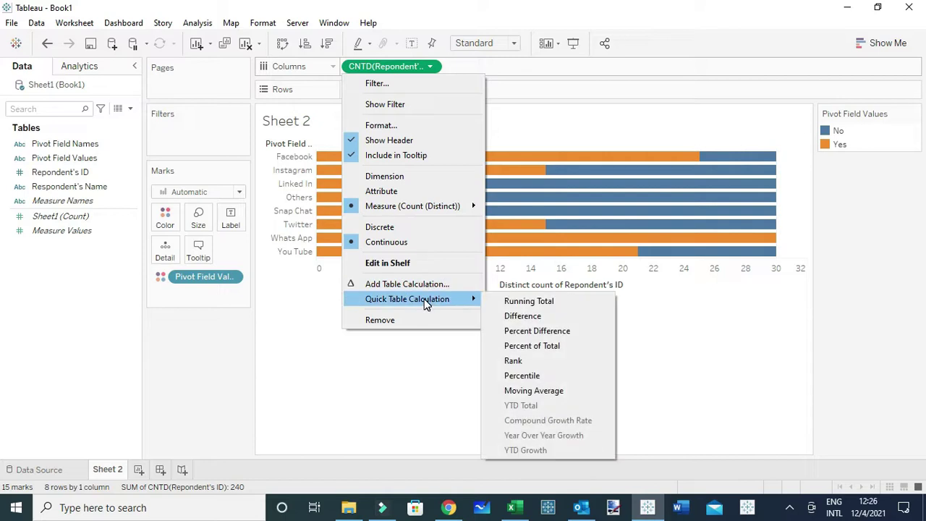
left_click(551, 347)
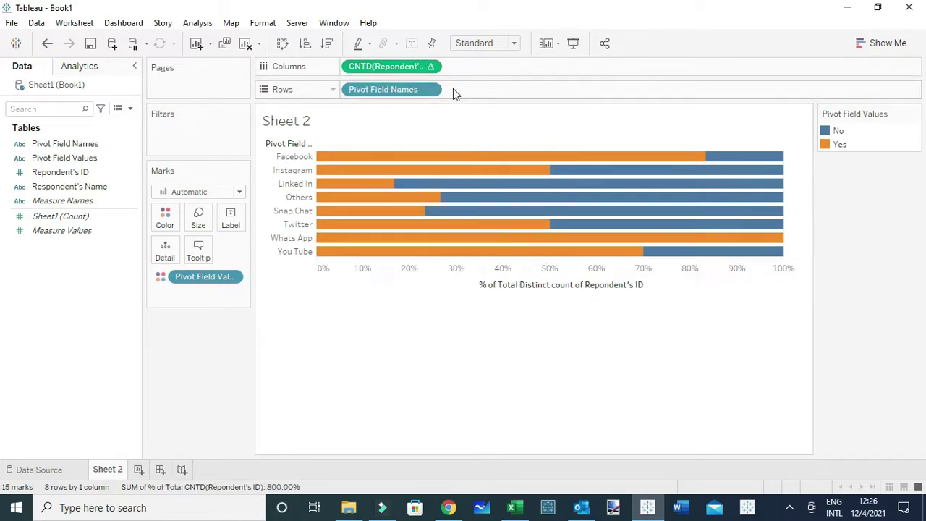
left_click(430, 66)
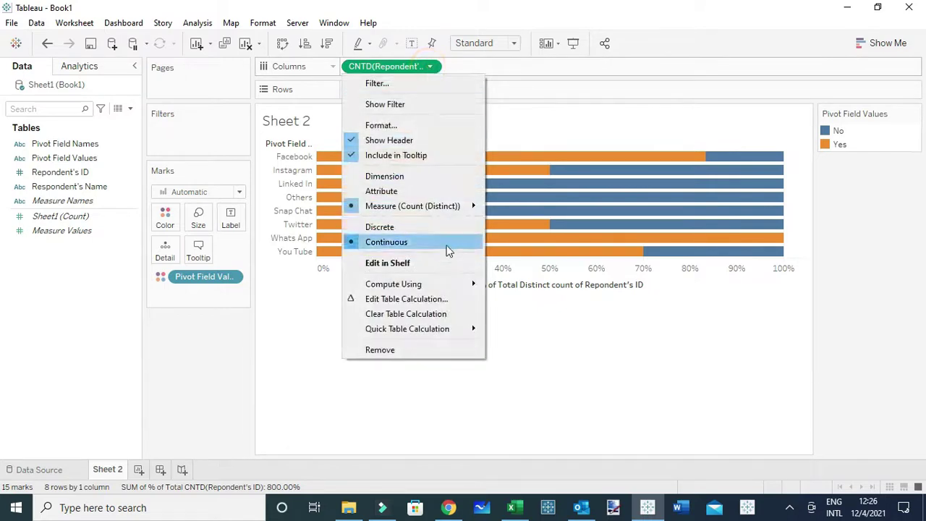
mouse_move(449, 284)
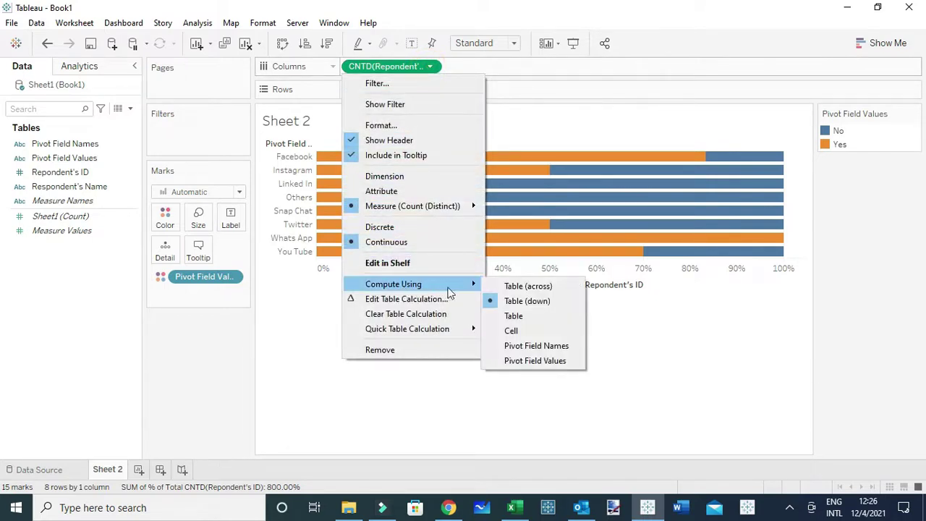
left_click(513, 287)
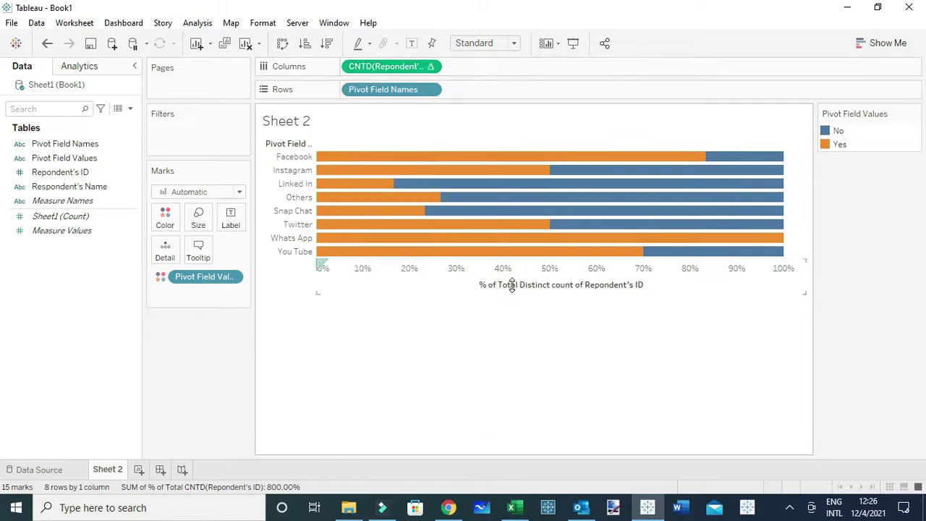
Show mark labels on the bars and hide the No responses from the chart.
left_click(412, 44)
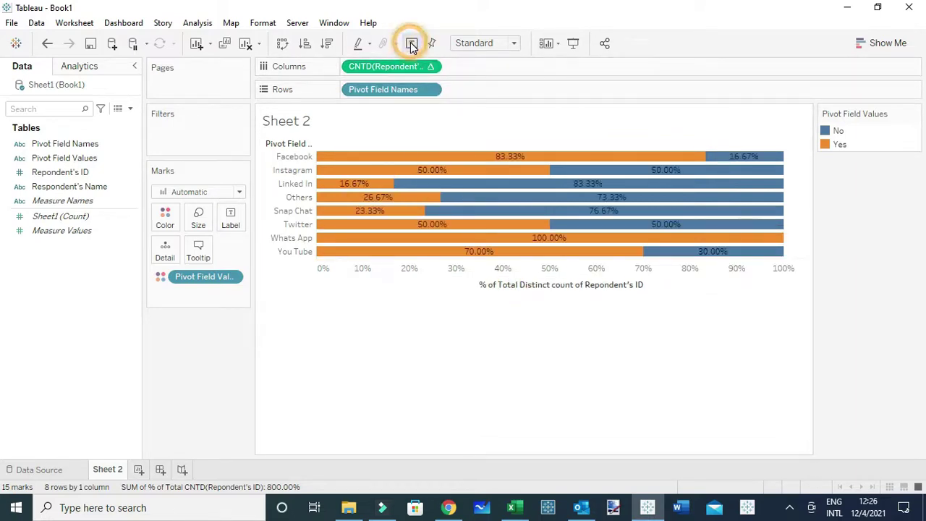
right_click(838, 133)
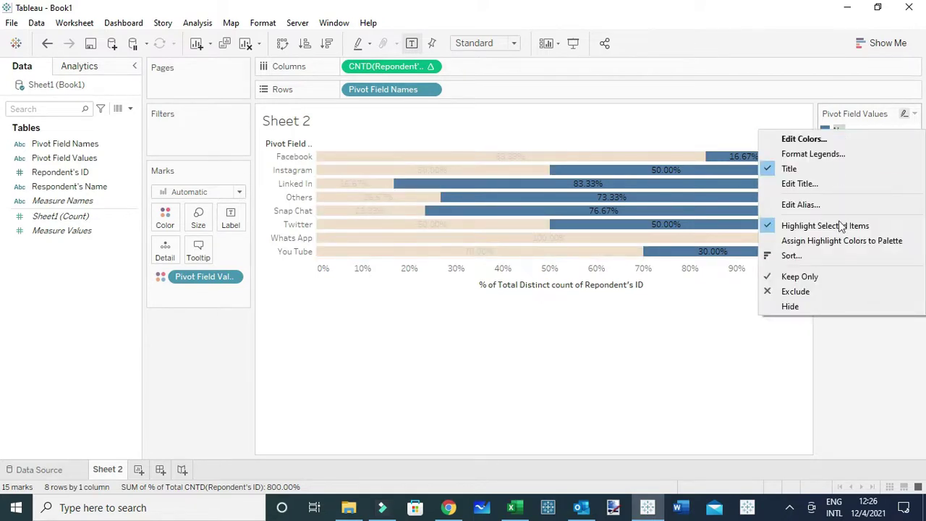
left_click(796, 310)
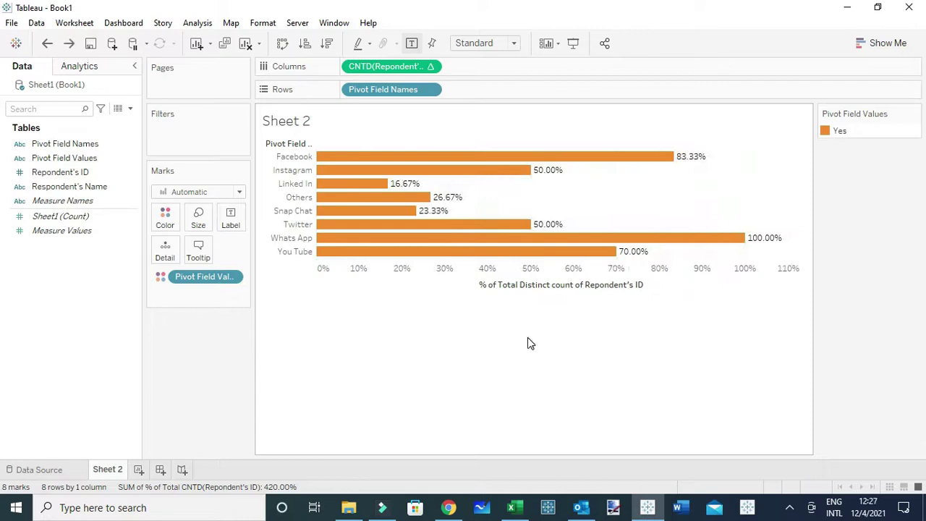
Sort the social media platforms in descending order by percent of total and inspect the highest bars.
left_click(327, 44)
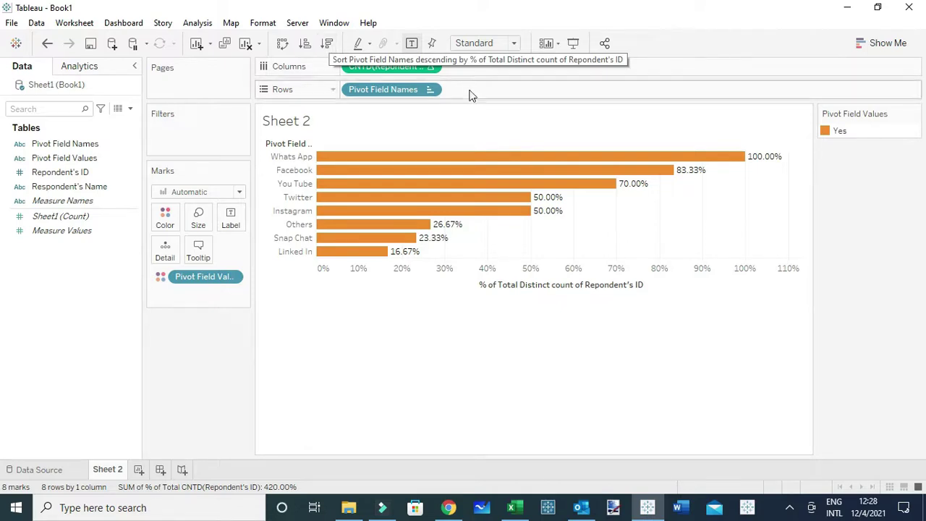
mouse_move(390, 159)
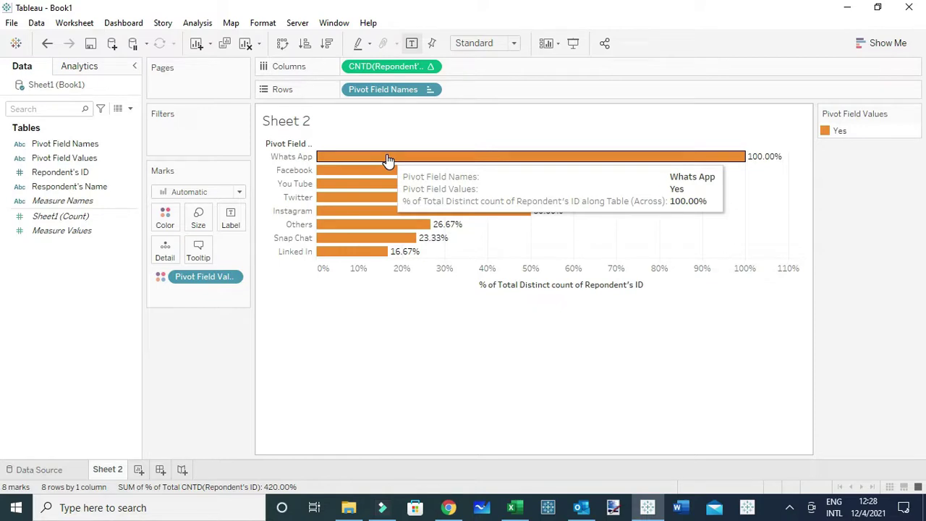
mouse_move(358, 171)
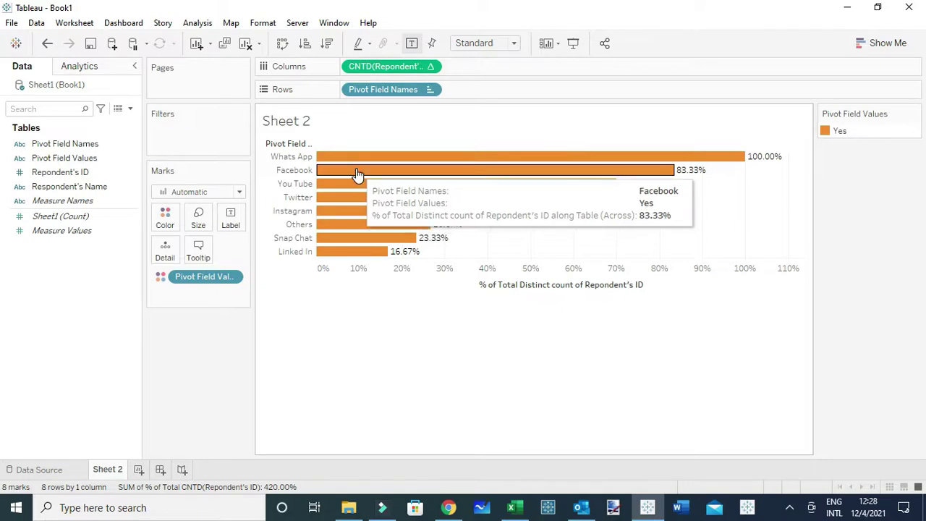
mouse_move(353, 198)
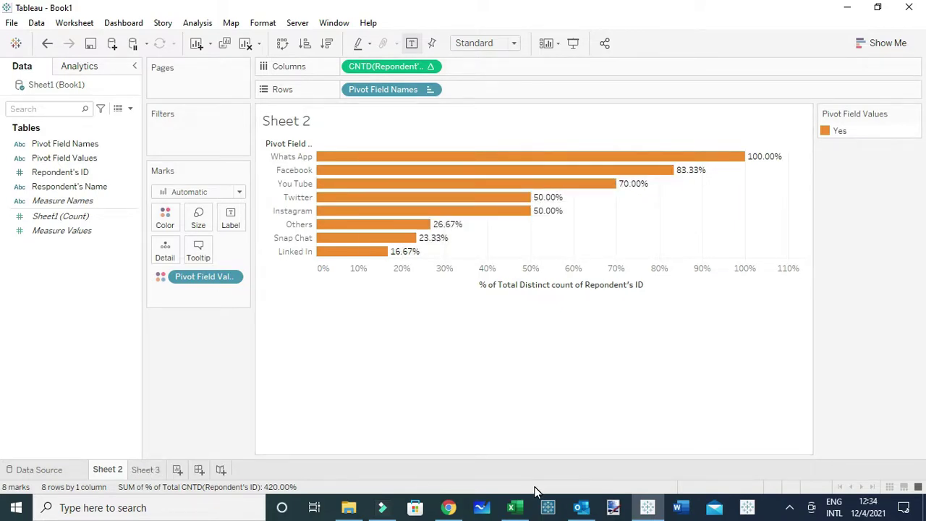
Switch to Sheet 3 and place Pivot Field Names on the rows to list the social media platforms.
left_click(154, 471)
left_click(54, 148)
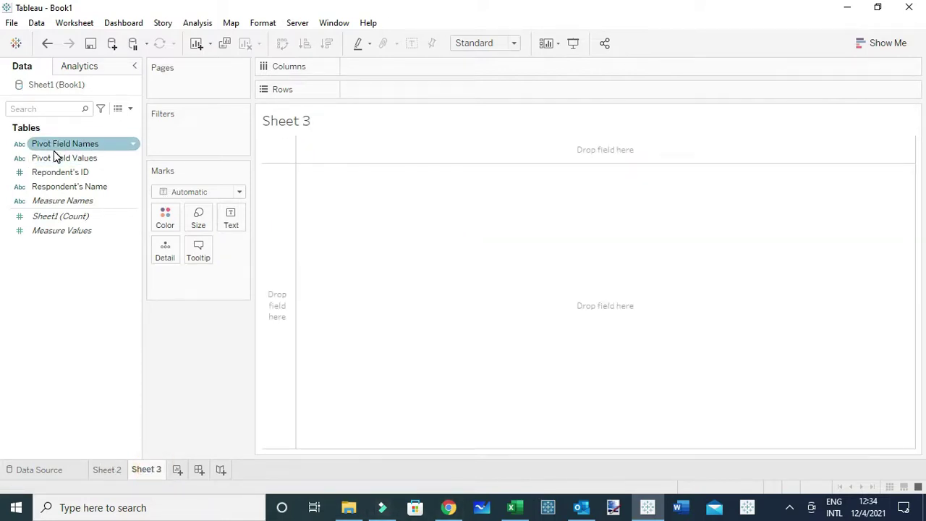
left_click_drag(54, 150, 385, 101)
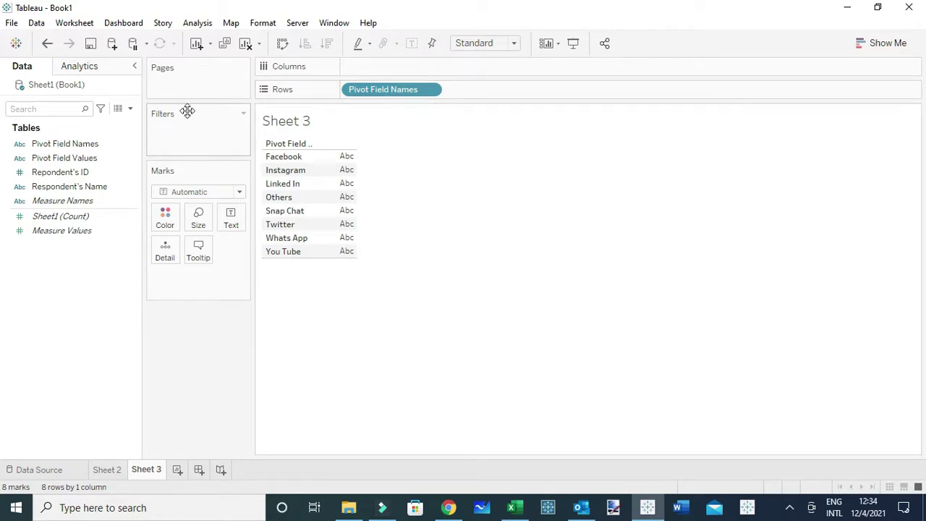
Create a new calculated field named "% of total".
left_click(130, 109)
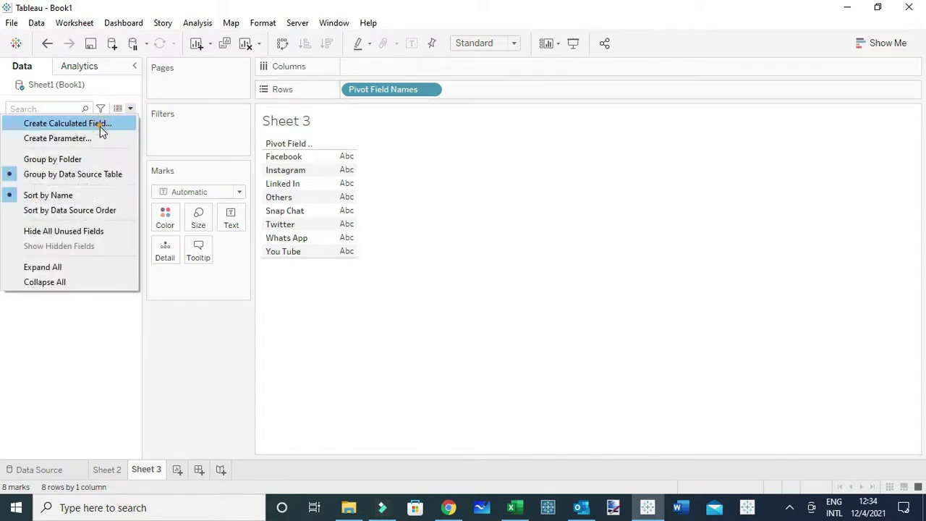
left_click(101, 127)
left_click_drag(538, 203, 581, 194)
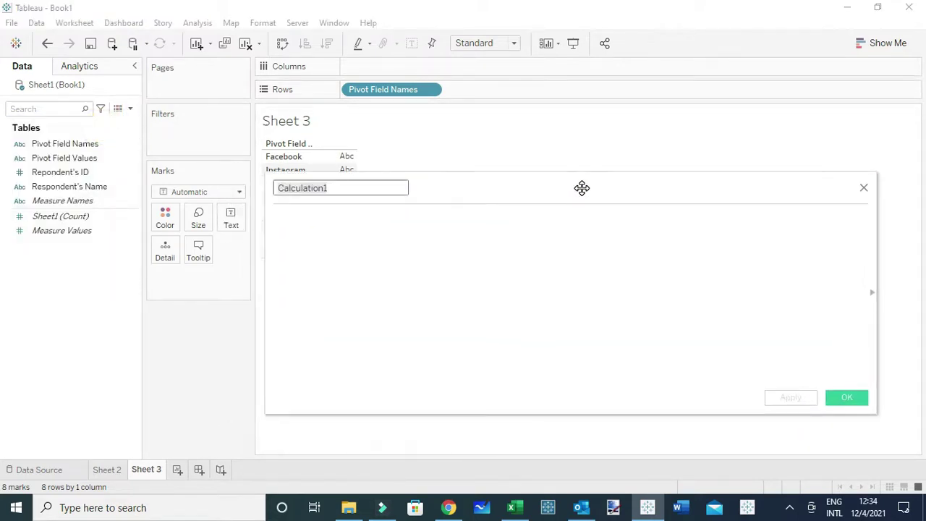
type("% ")
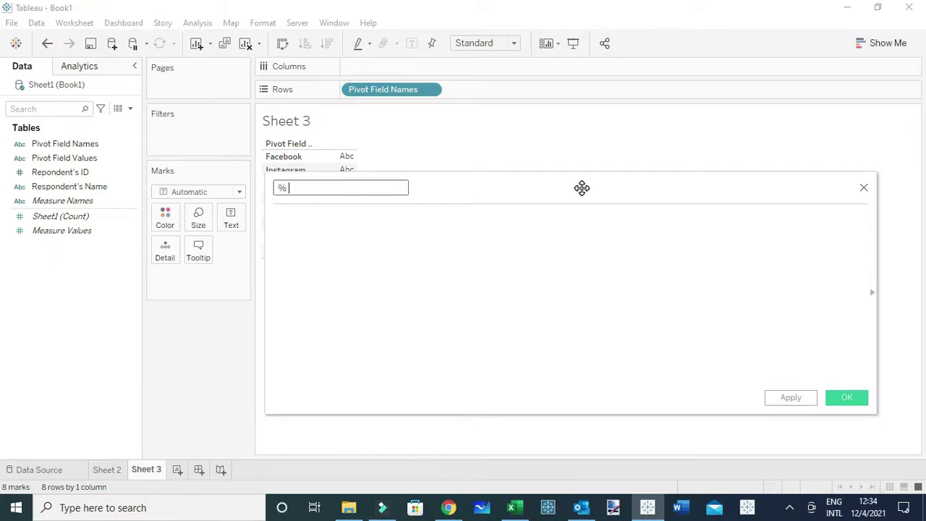
type("of total")
Enter the formula if [Pivot Field Values]='Yes' then [Repondent's ID] END in the calculation.
left_click(396, 235)
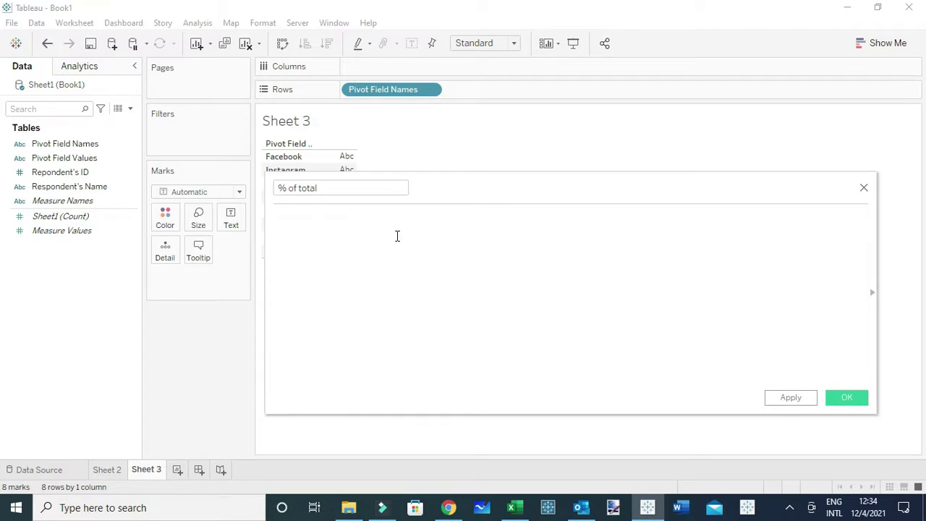
type("if")
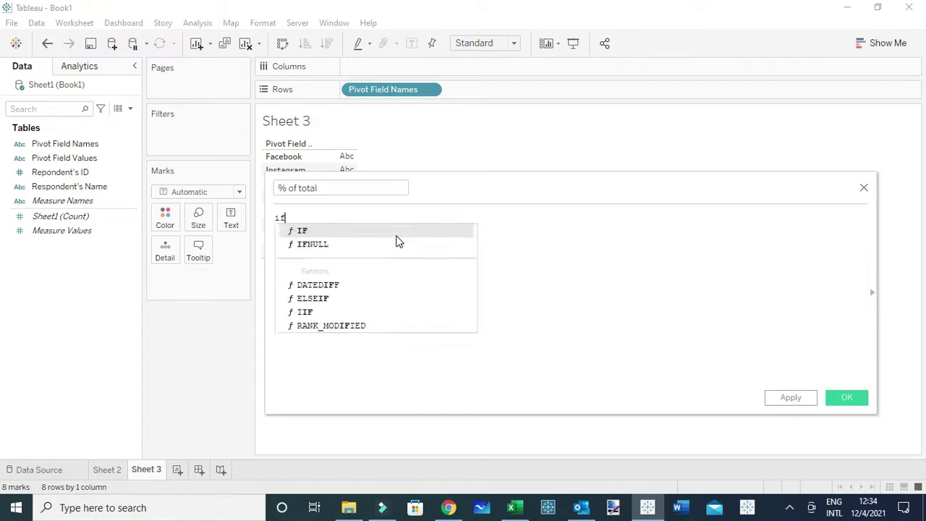
type(" piv")
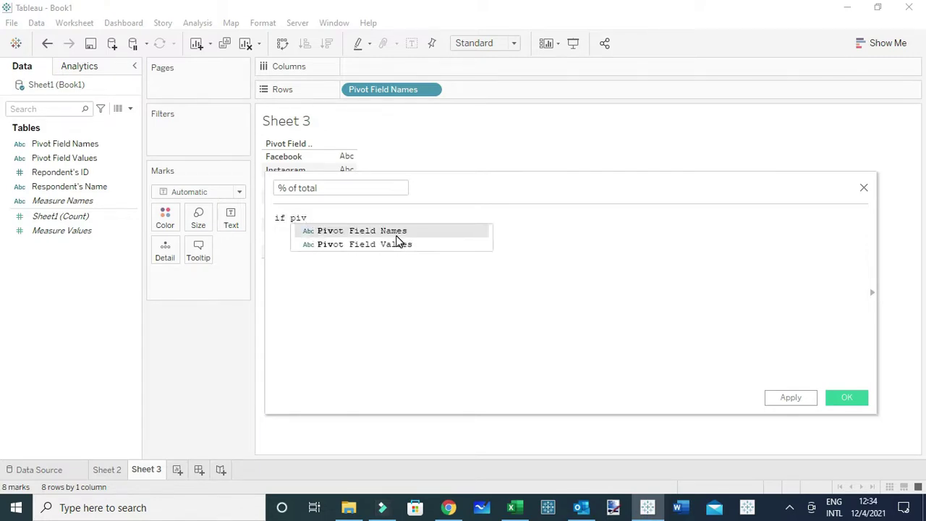
left_click(397, 243)
type("='")
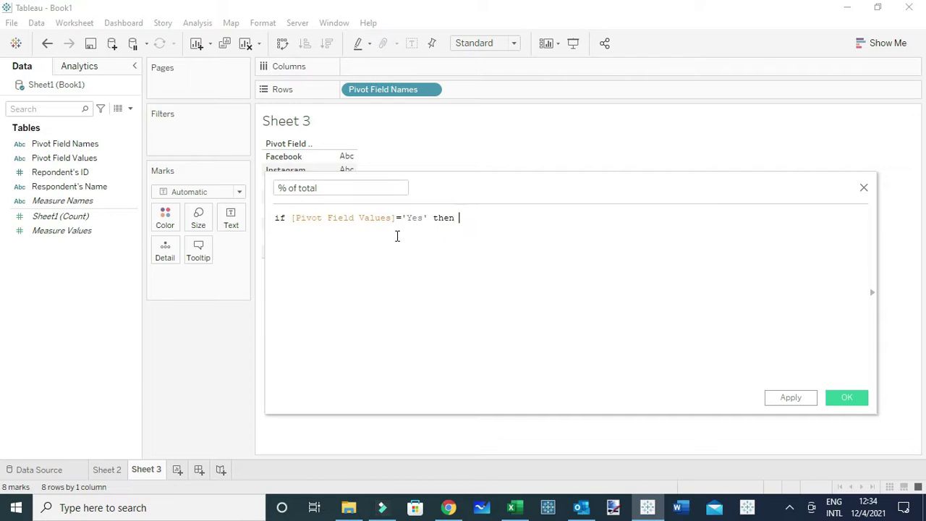
type("rep")
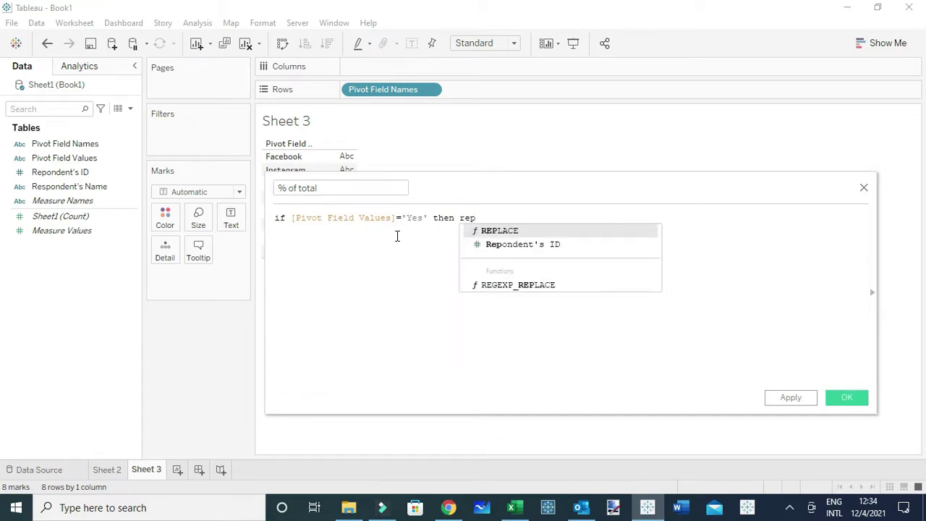
key("Down")
key("Return")
type("end")
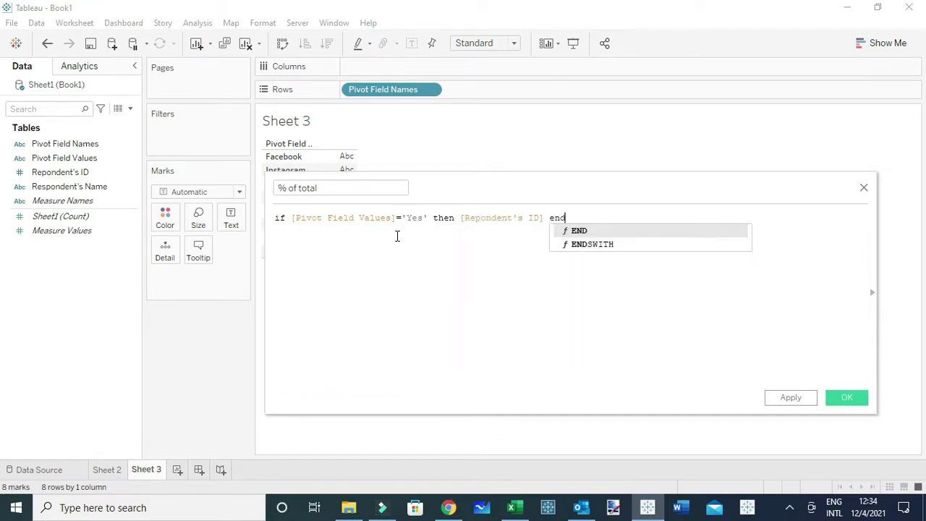
key("Return")
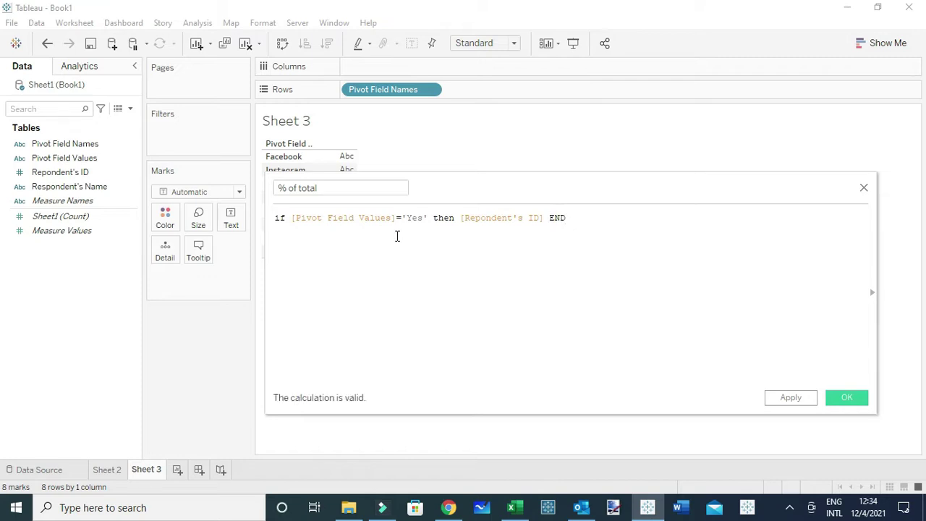
Wrap the 'Yes' condition in parentheses as the argument of a COUNTD function.
type("),")
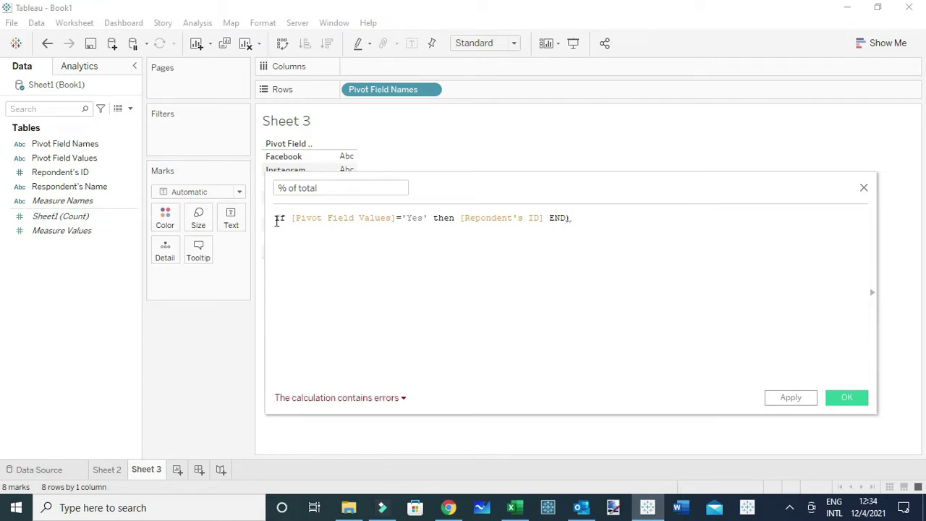
left_click(275, 217)
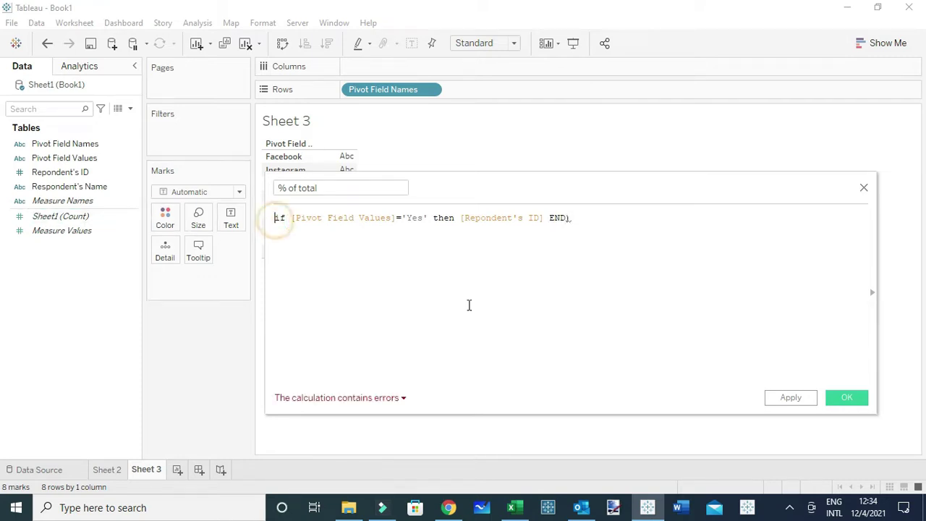
type("(")
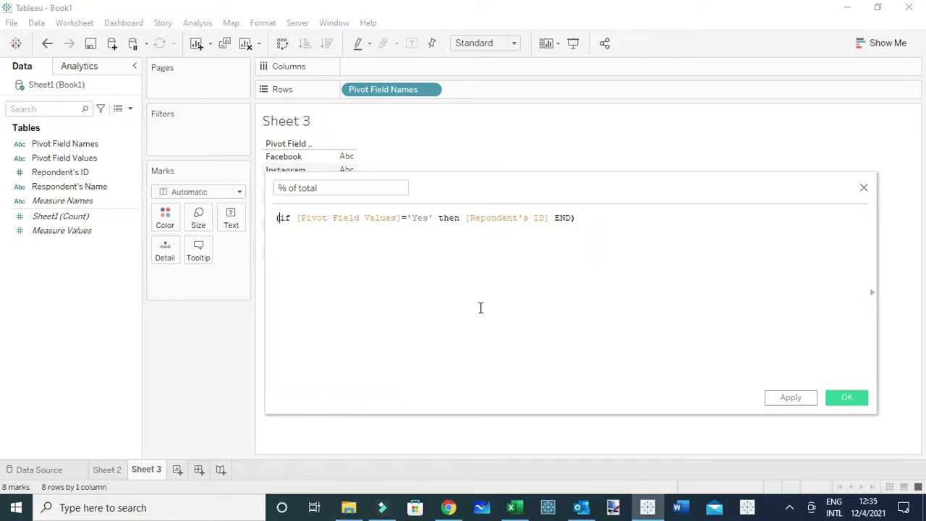
key("Left")
type("coun")
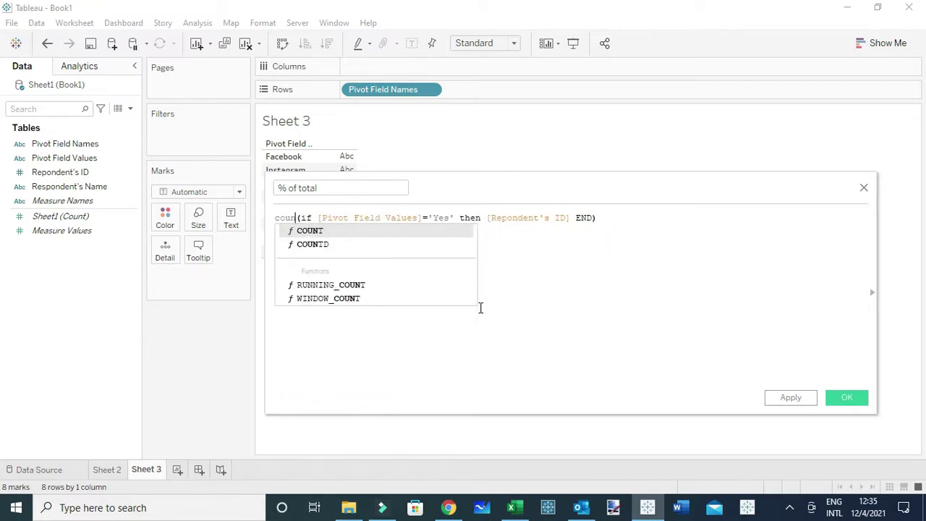
key("Down")
key("Return")
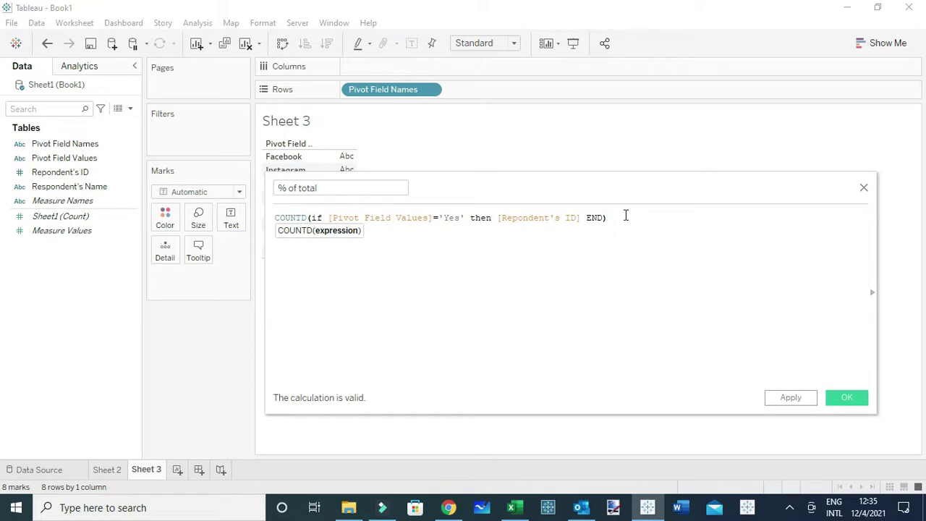
Add a division after the COUNTD expression and start the second line with if [Pivot Field Values]='Yes' or [Pivot Field Values]='No'.
left_click(625, 215)
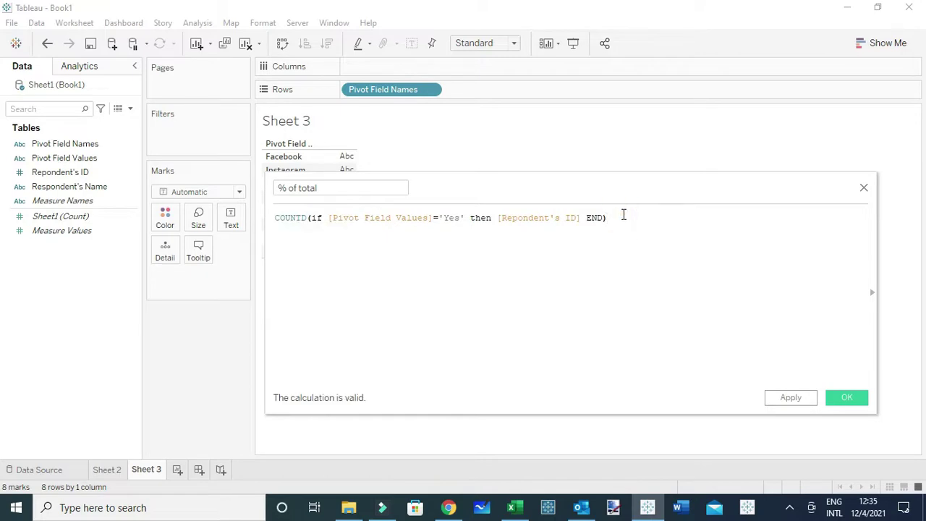
type("/ ")
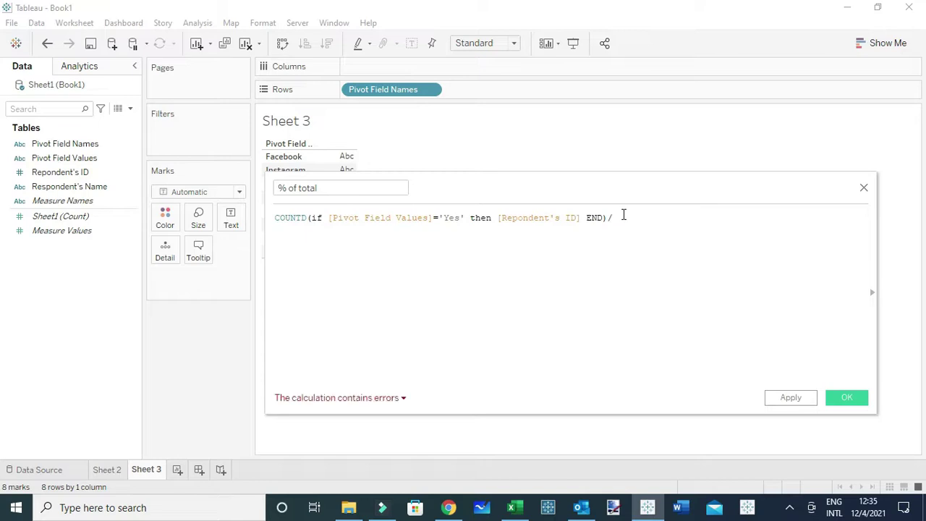
type("if piv")
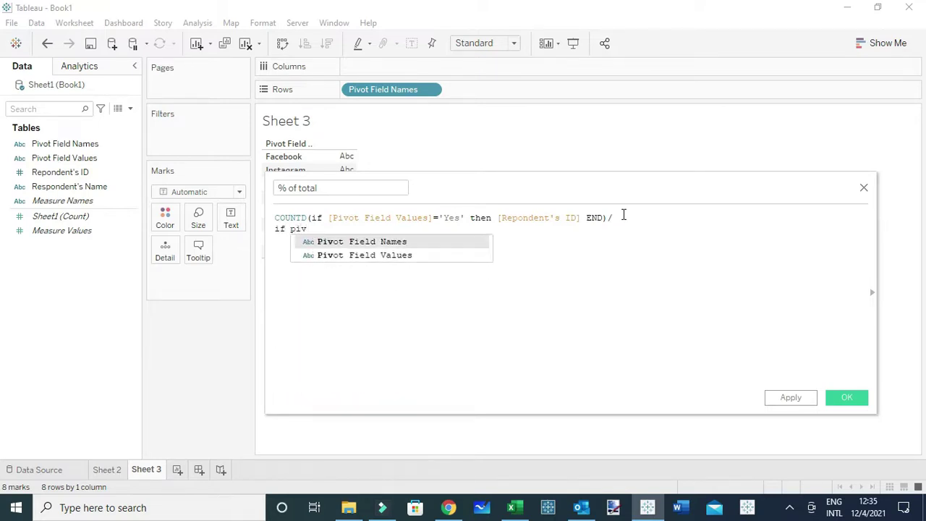
key("Down")
key("Return")
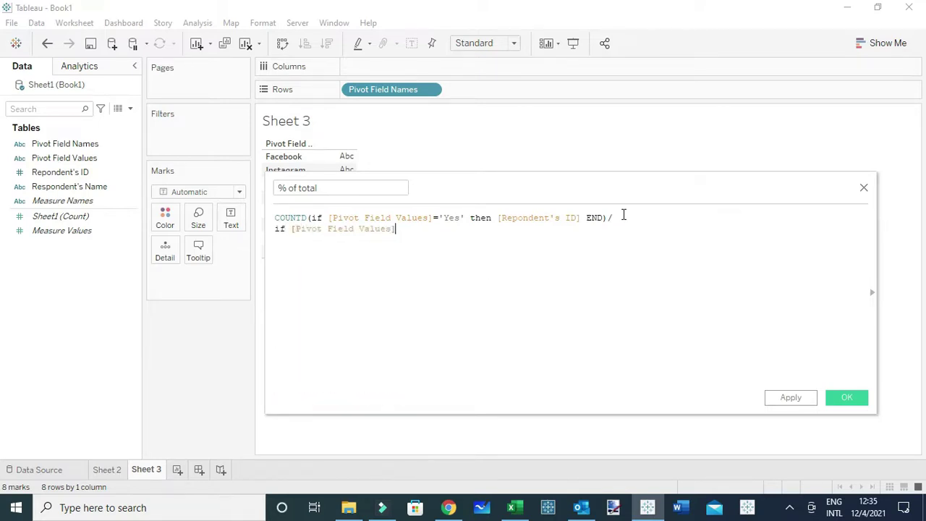
type("='Yes' or piv")
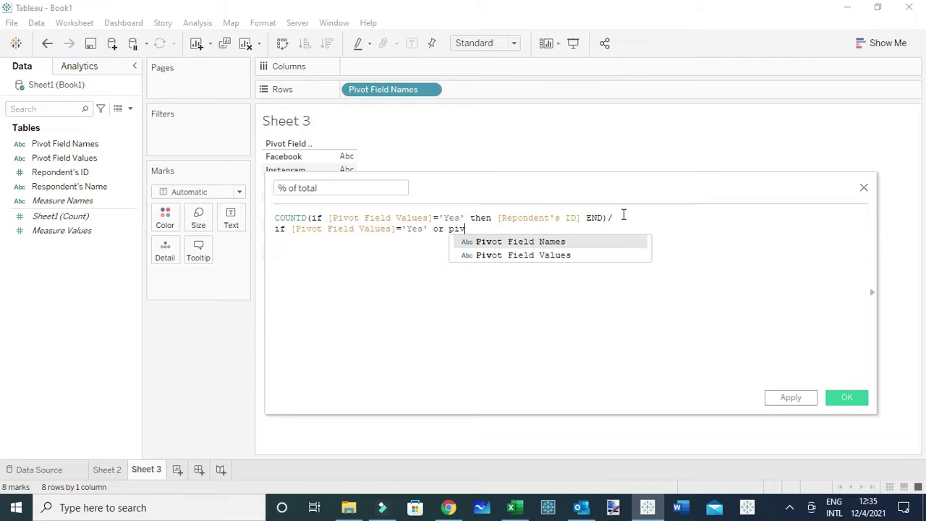
key("Down")
key("Return")
type("=")
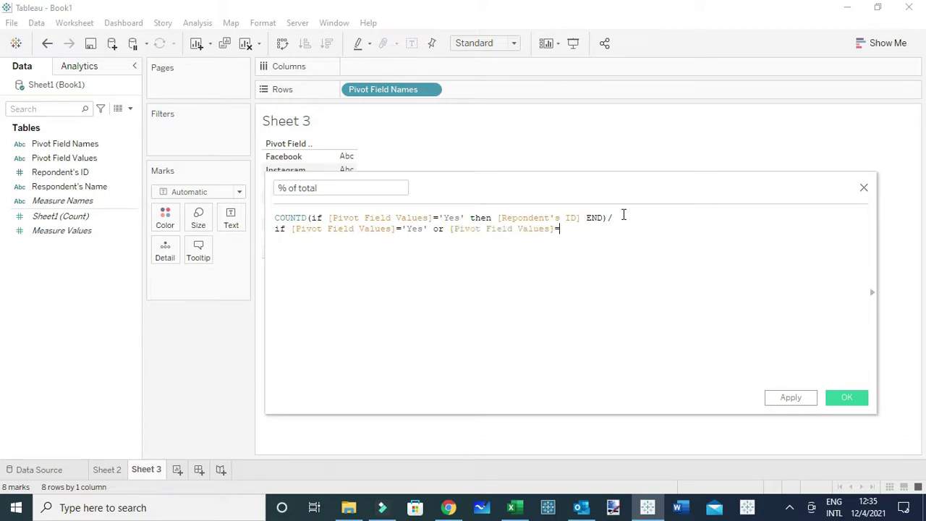
type("'No'")
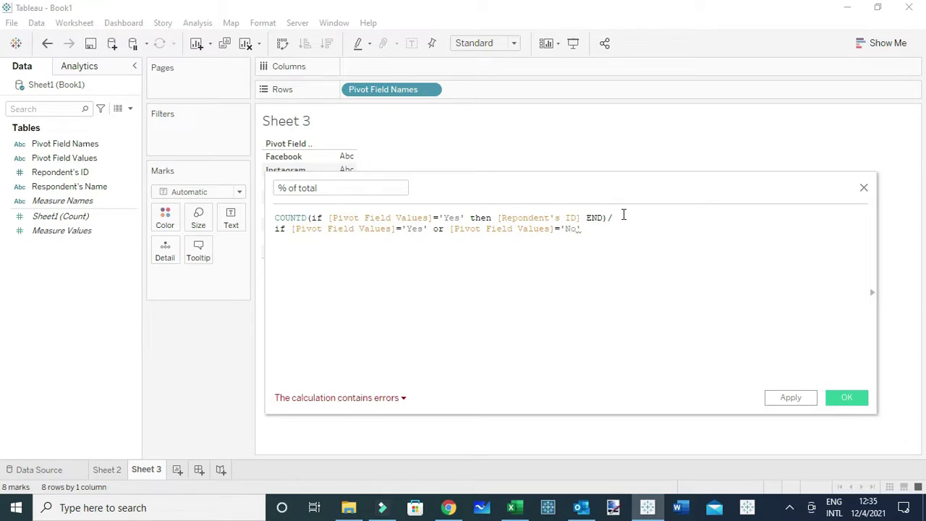
Complete the second line's condition with then [Repondent's ID] END.
type(" then")
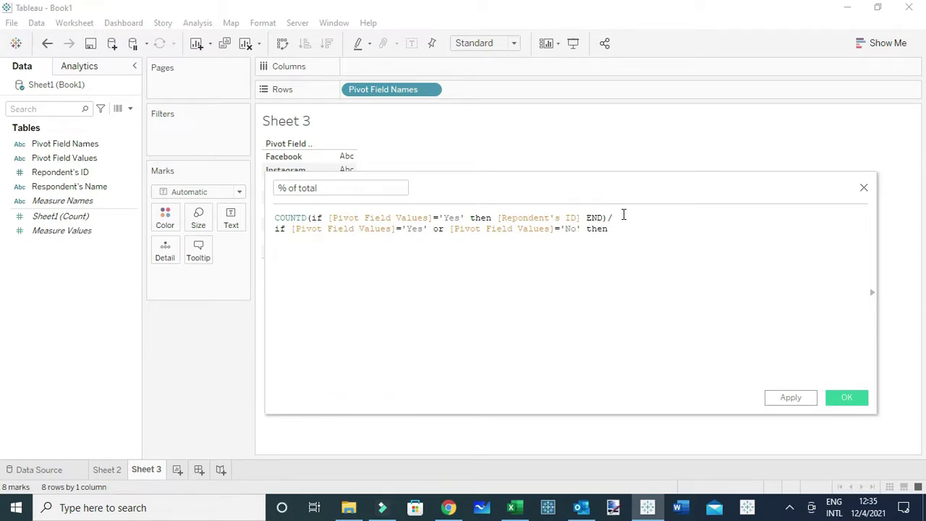
type(" re")
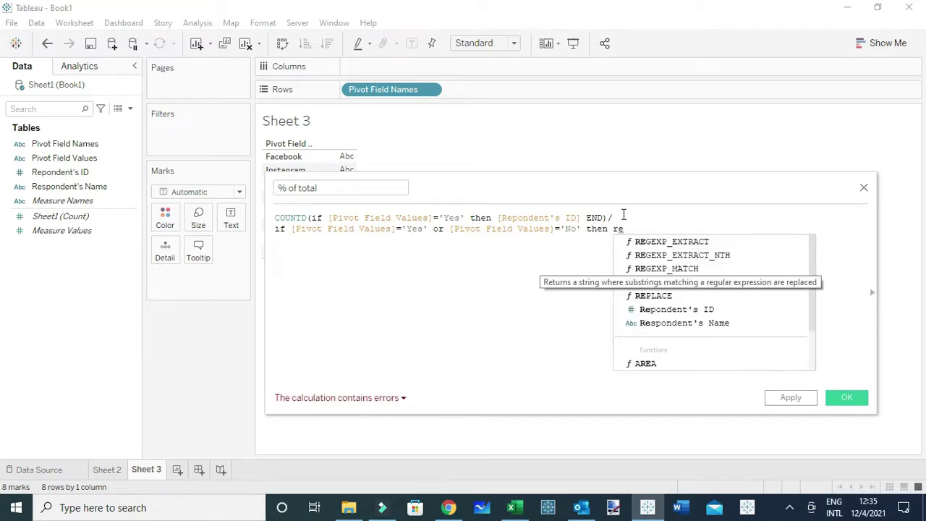
key("Down")
key("Down")
key("Return")
type("th")
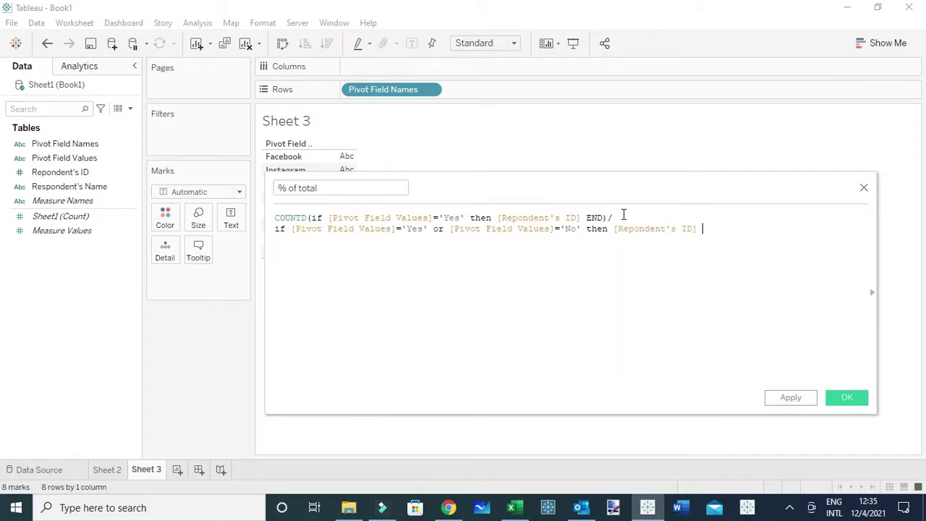
type("end")
key("Return")
Enclose the Yes-or-No condition on the second line in a COUNTD function.
type(")")
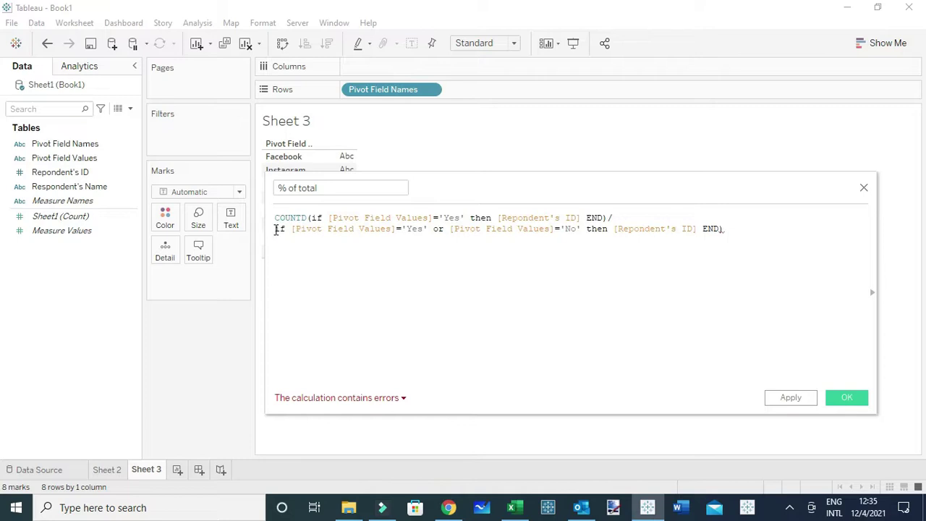
left_click(276, 231)
type("(")
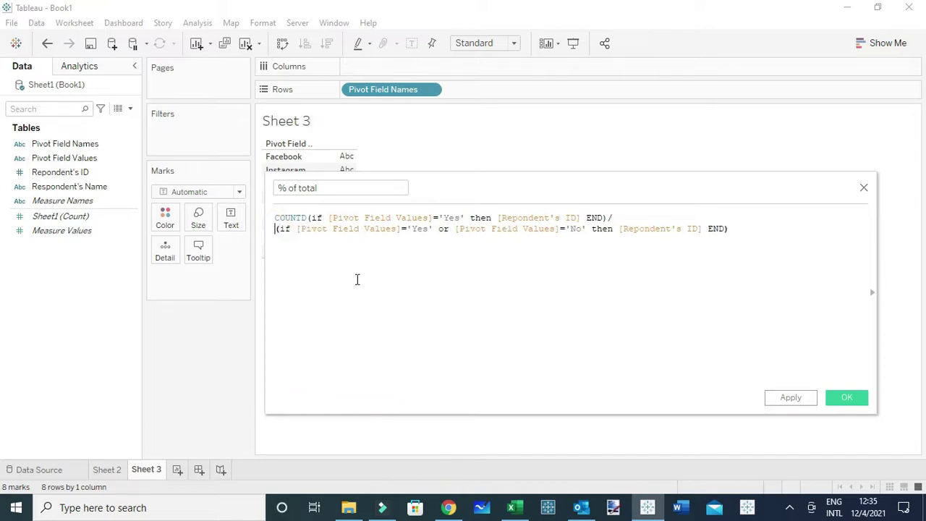
type("coun")
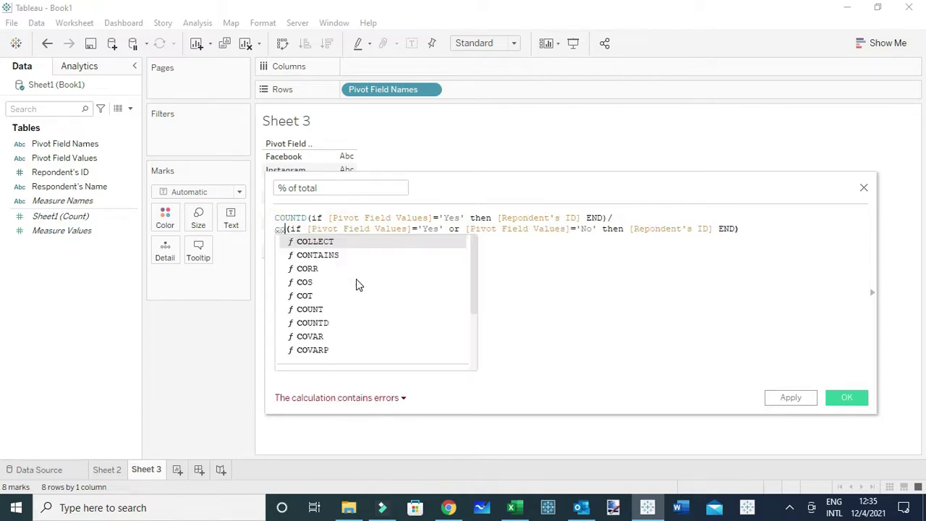
key("Down")
key("Return")
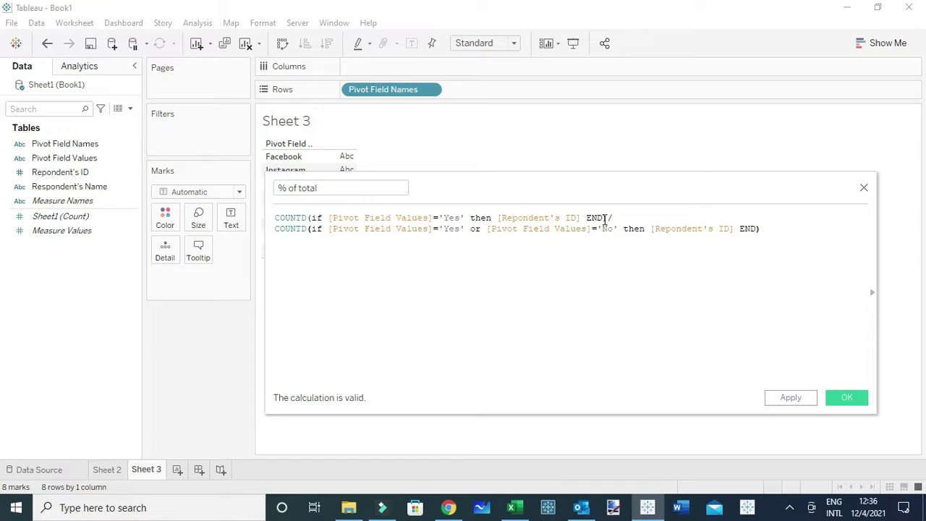
Review the numerator and denominator expressions and save the "% of total" calculated field.
left_click_drag(606, 217, 272, 217)
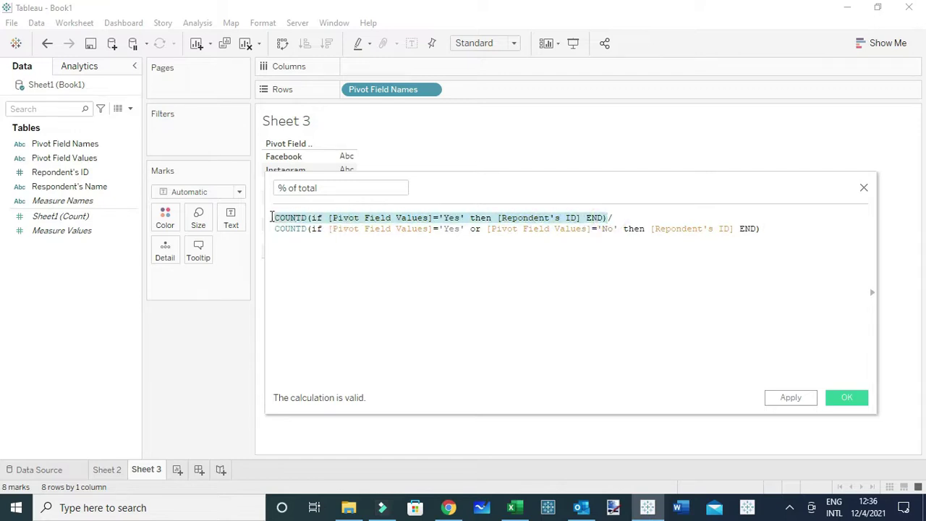
left_click(360, 254)
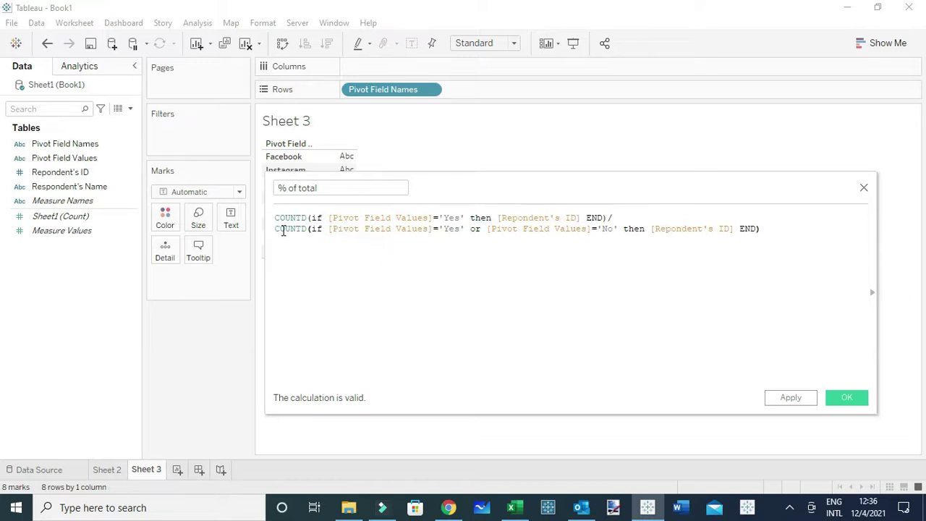
left_click_drag(275, 229, 765, 230)
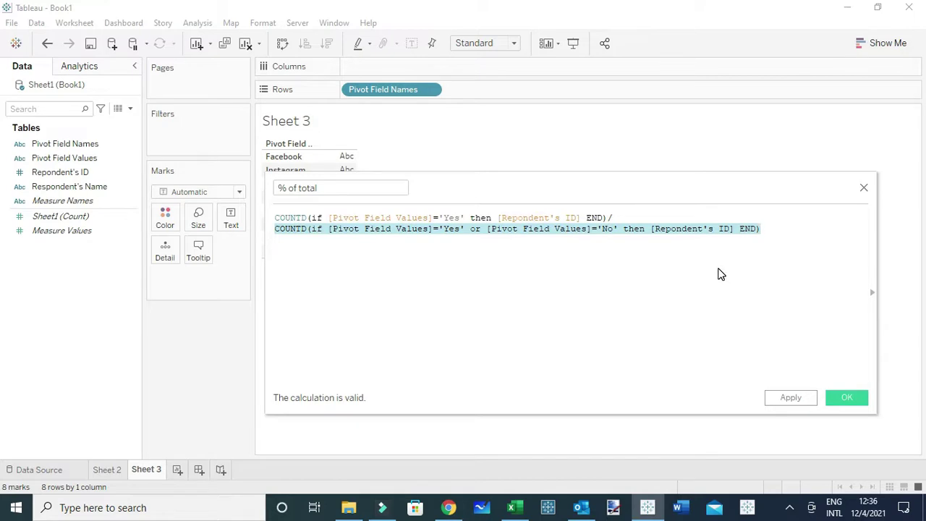
left_click(854, 399)
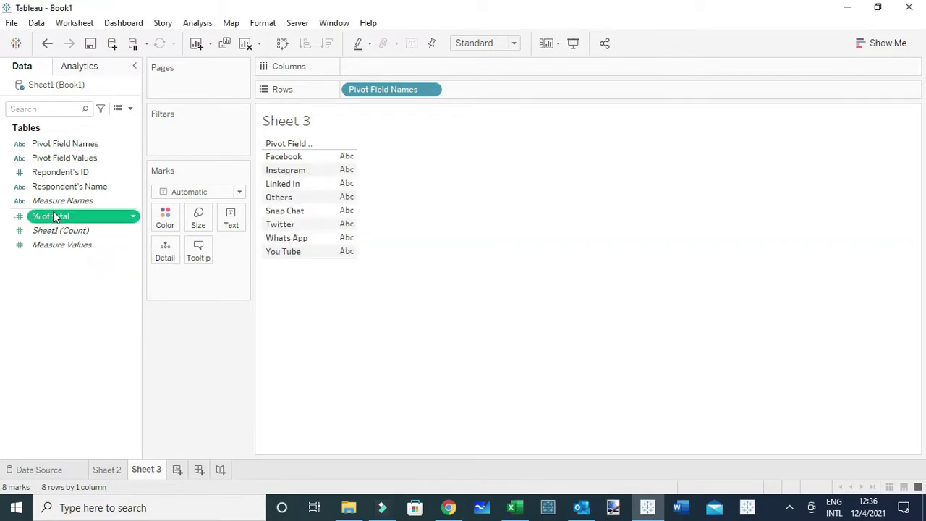
Chart the % of total field across columns by Pivot Field Names as bars sorted in descending order with mark labels.
left_click_drag(52, 217, 365, 72)
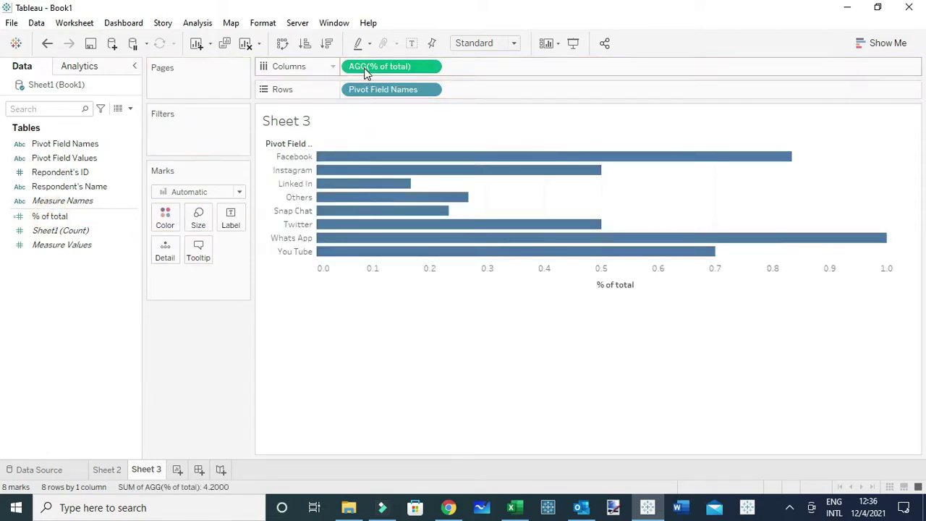
left_click(328, 45)
left_click(412, 43)
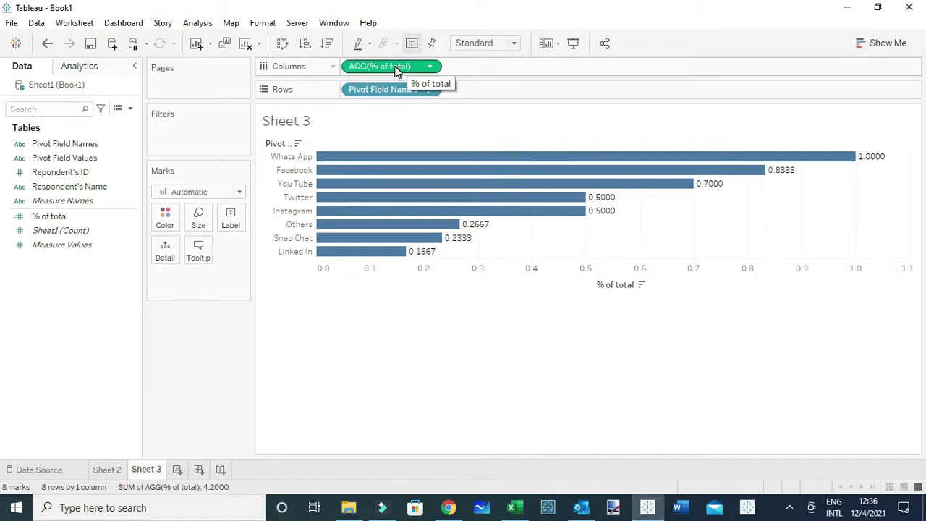
Format the default pane numbers of the % of total field as Percentage.
right_click(395, 67)
left_click(328, 136)
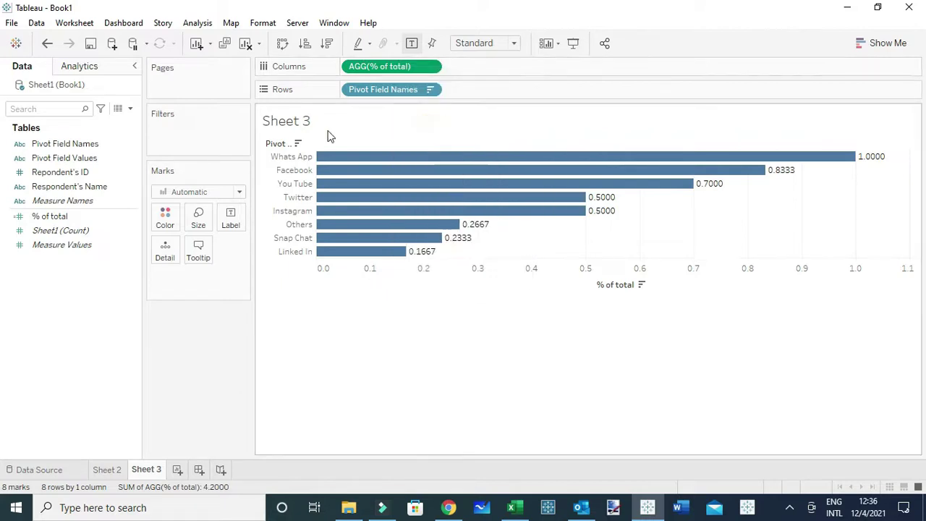
left_click(53, 113)
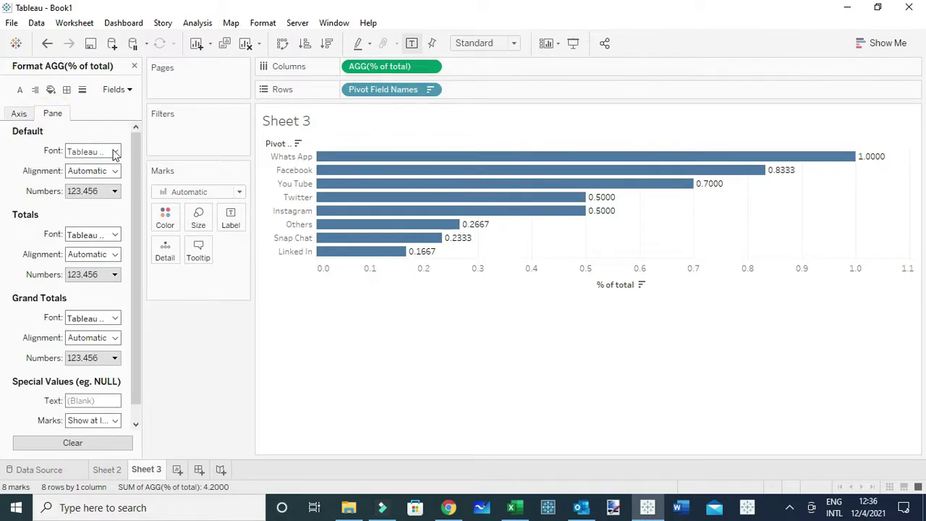
left_click(92, 191)
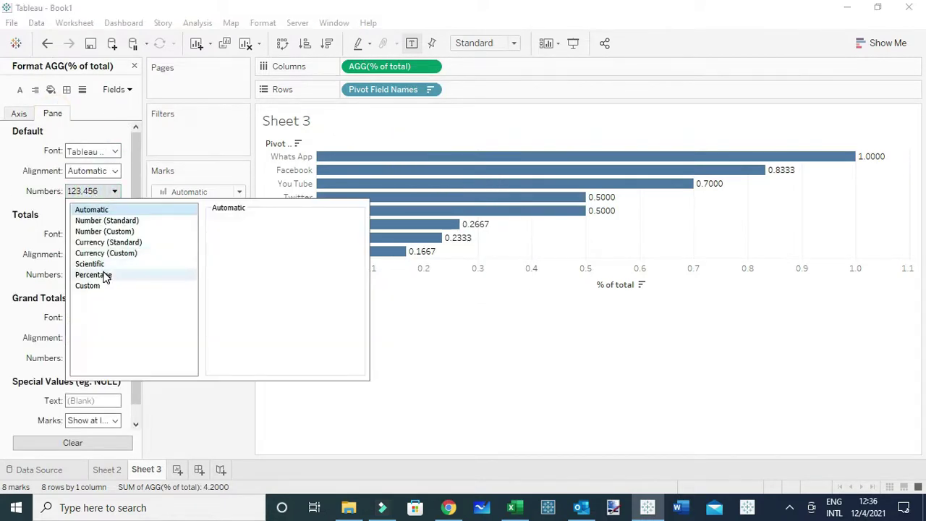
left_click(126, 274)
left_click(511, 349)
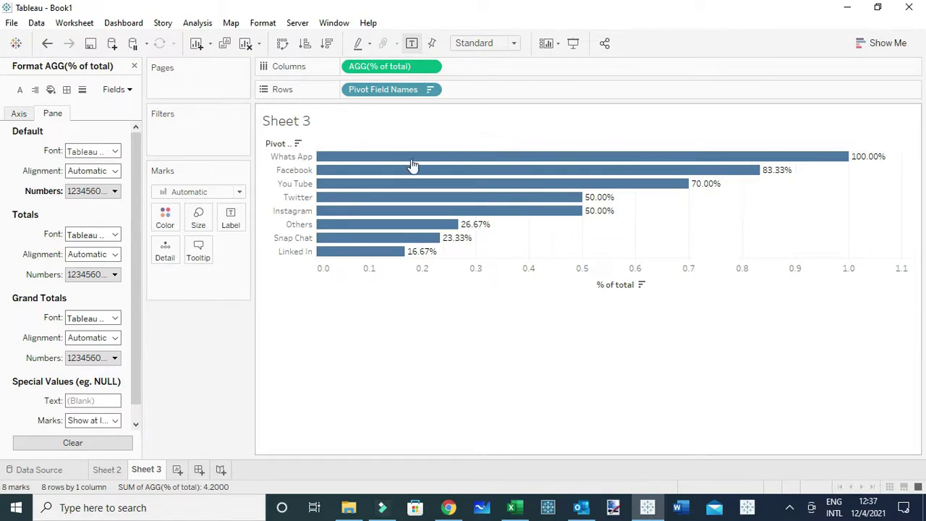
Compare the platform percentages on Sheet 2 with those on Sheet 3.
left_click(106, 469)
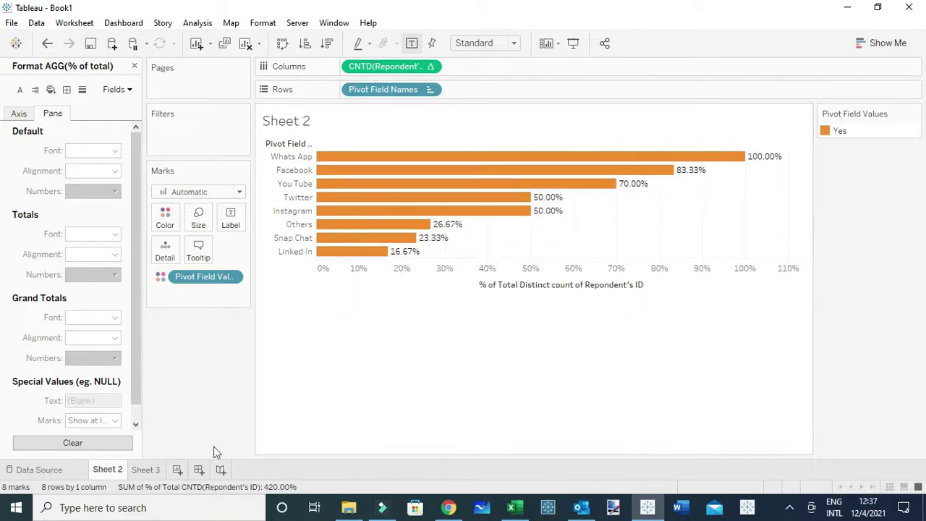
left_click(145, 470)
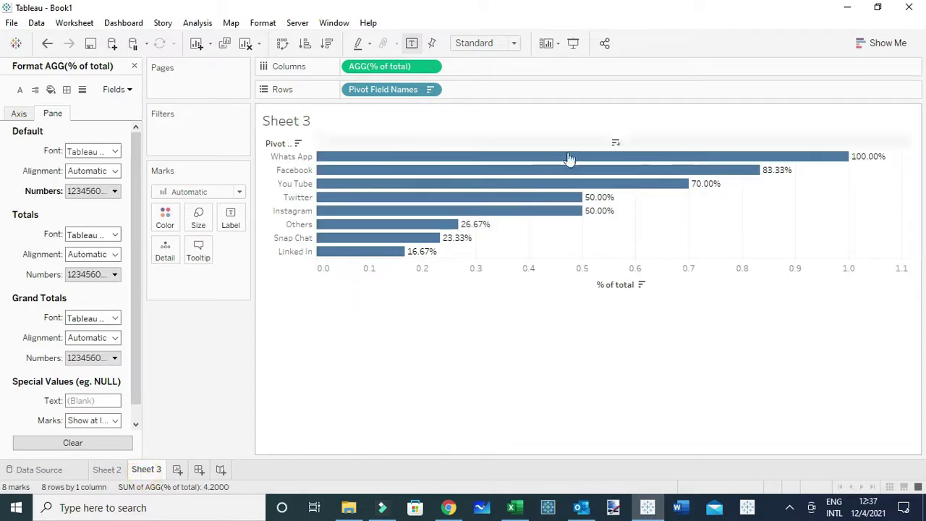